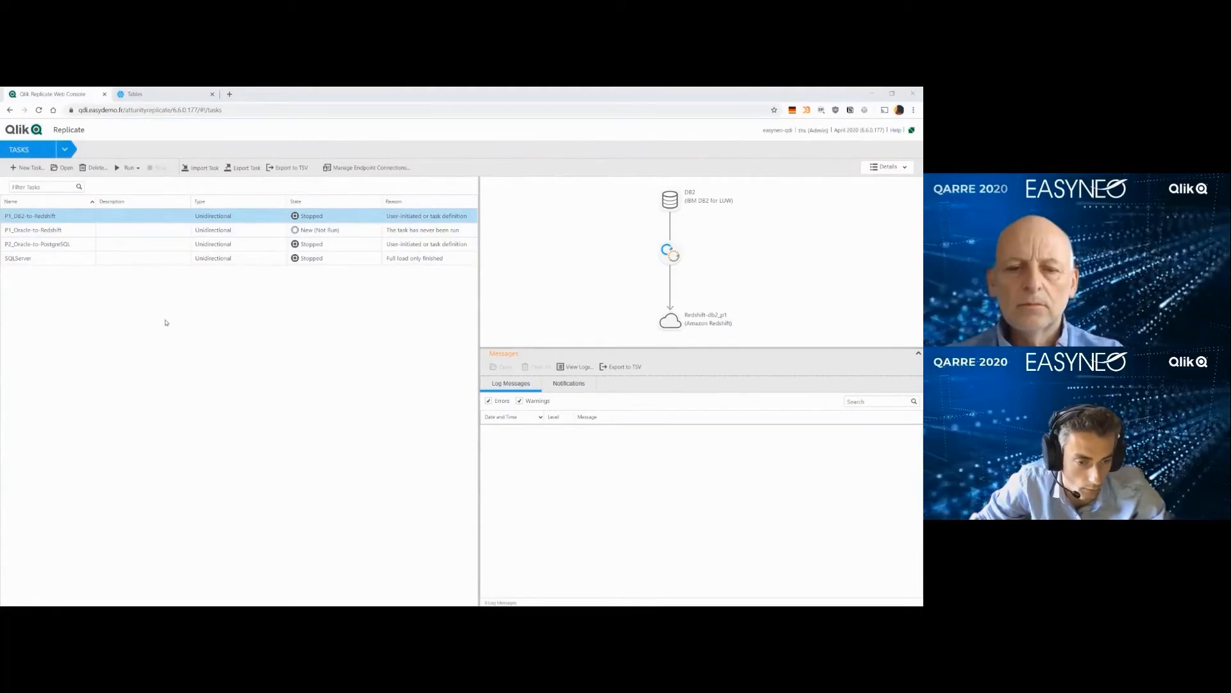
Step: Examine the RDS-Oracle source and Snowflake-QDI_Oracle target endpoint connections, including the Snowflake database name
{"action": "left_click", "coordinate": [47, 264]}
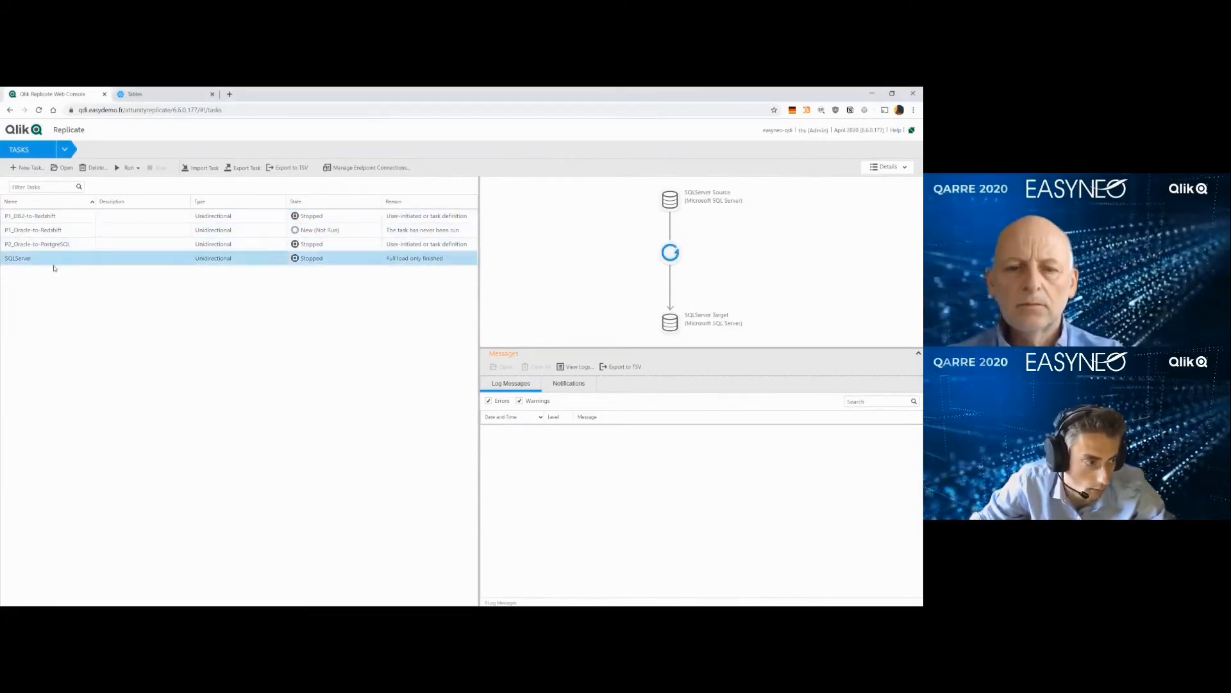
{"action": "left_click", "coordinate": [62, 217]}
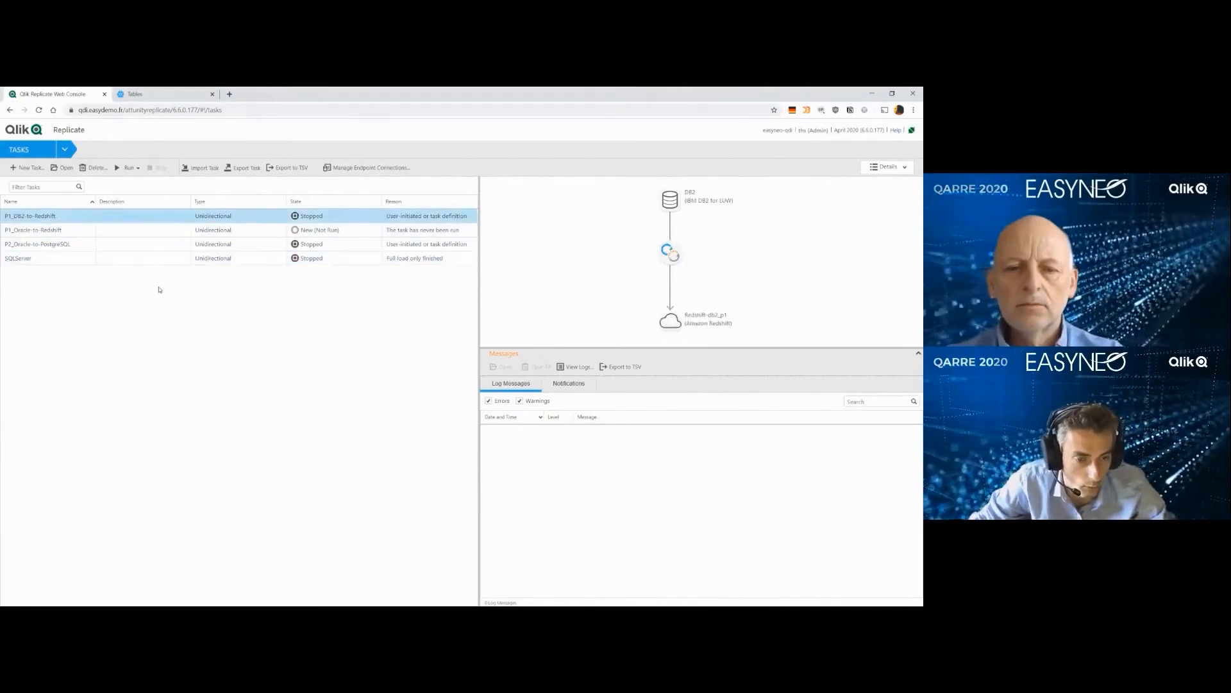
{"action": "left_click", "coordinate": [357, 169]}
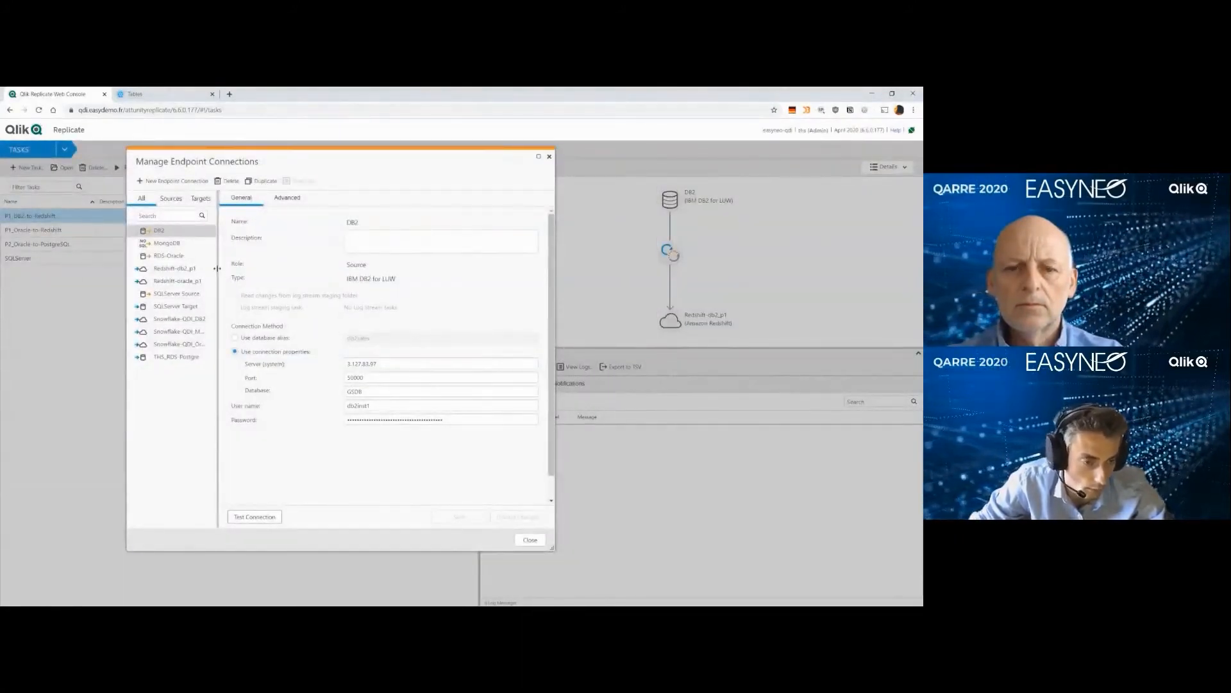
{"action": "left_click", "coordinate": [178, 258]}
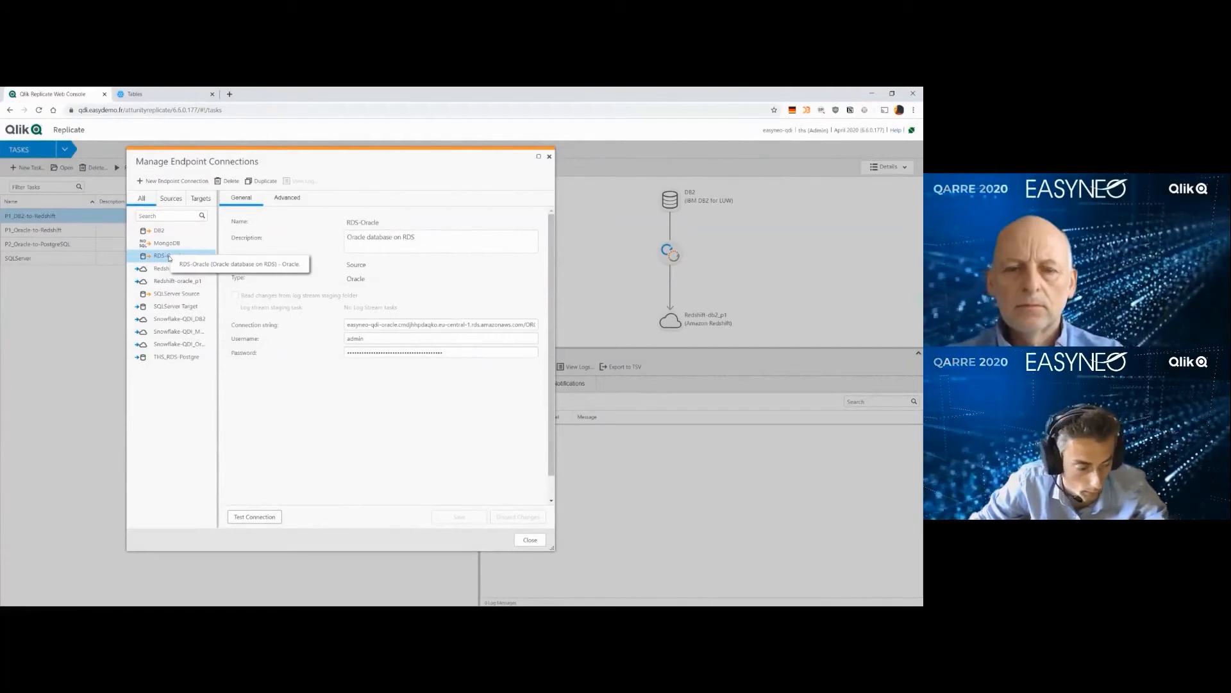
{"action": "left_click", "coordinate": [189, 345]}
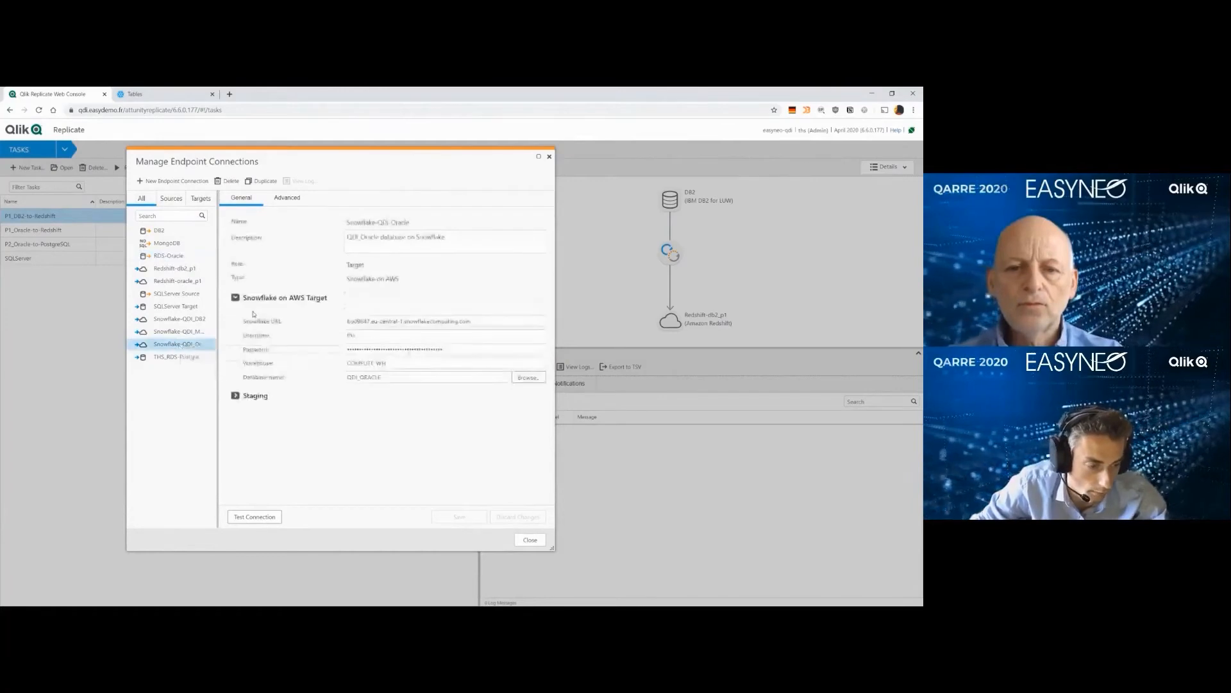
{"action": "left_click", "coordinate": [372, 374]}
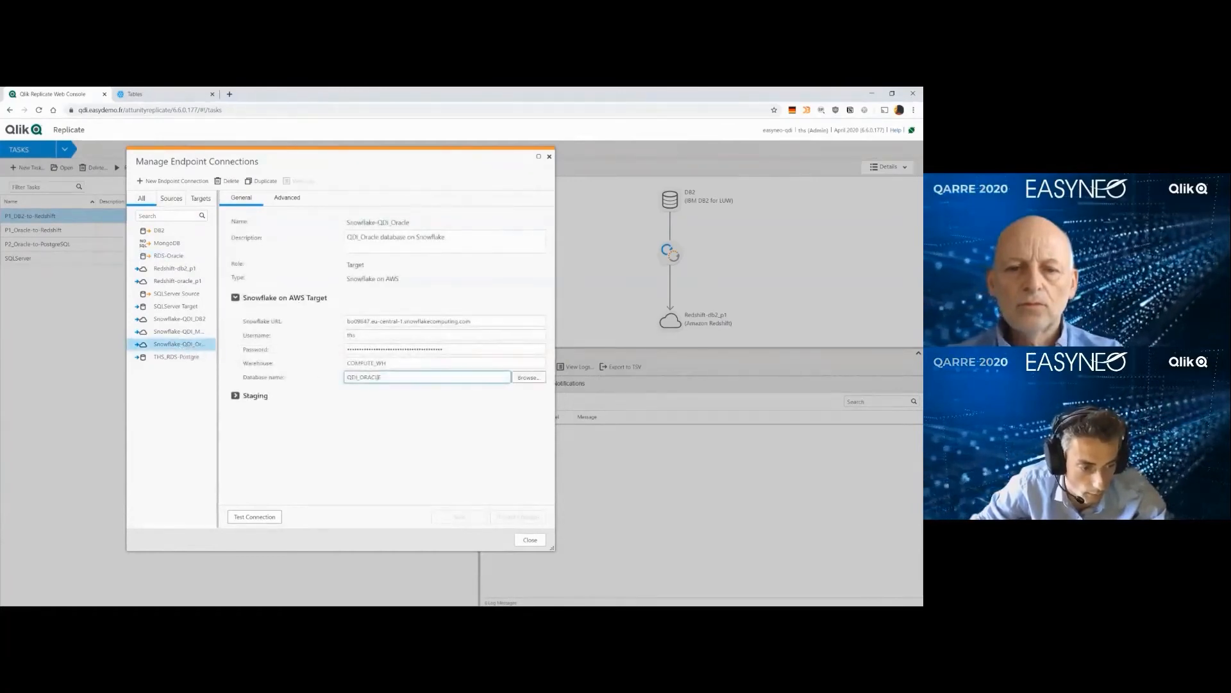
{"action": "double_click", "coordinate": [383, 377]}
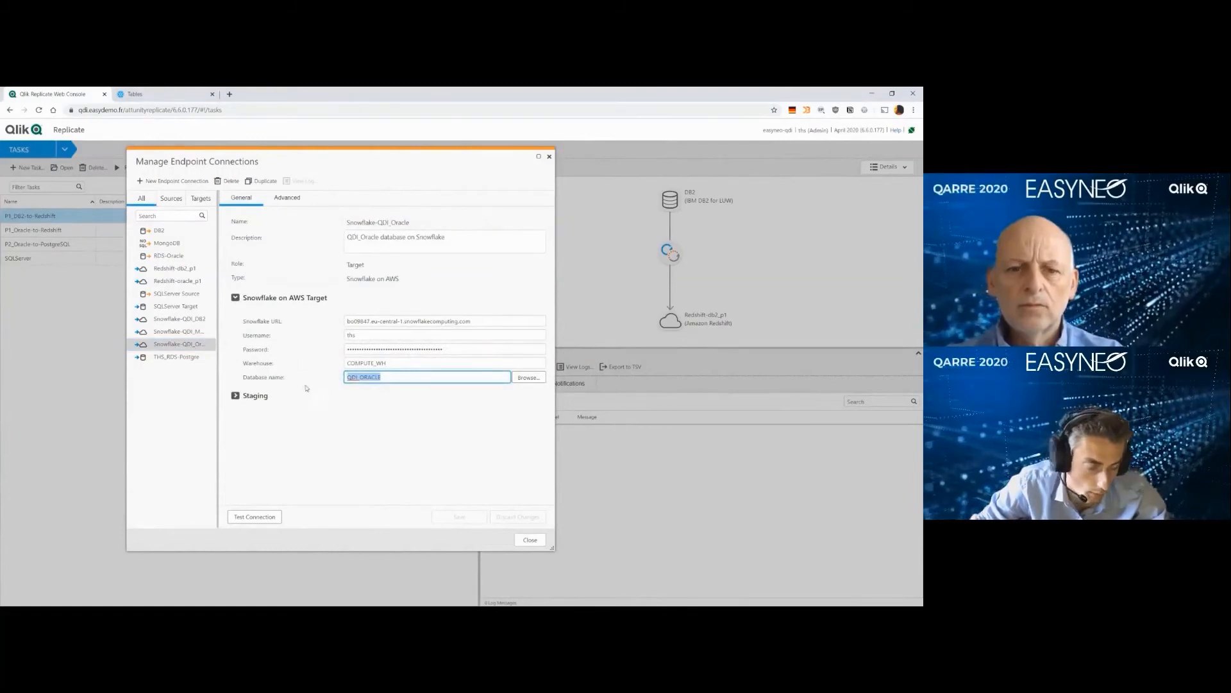
{"action": "left_click", "coordinate": [549, 157]}
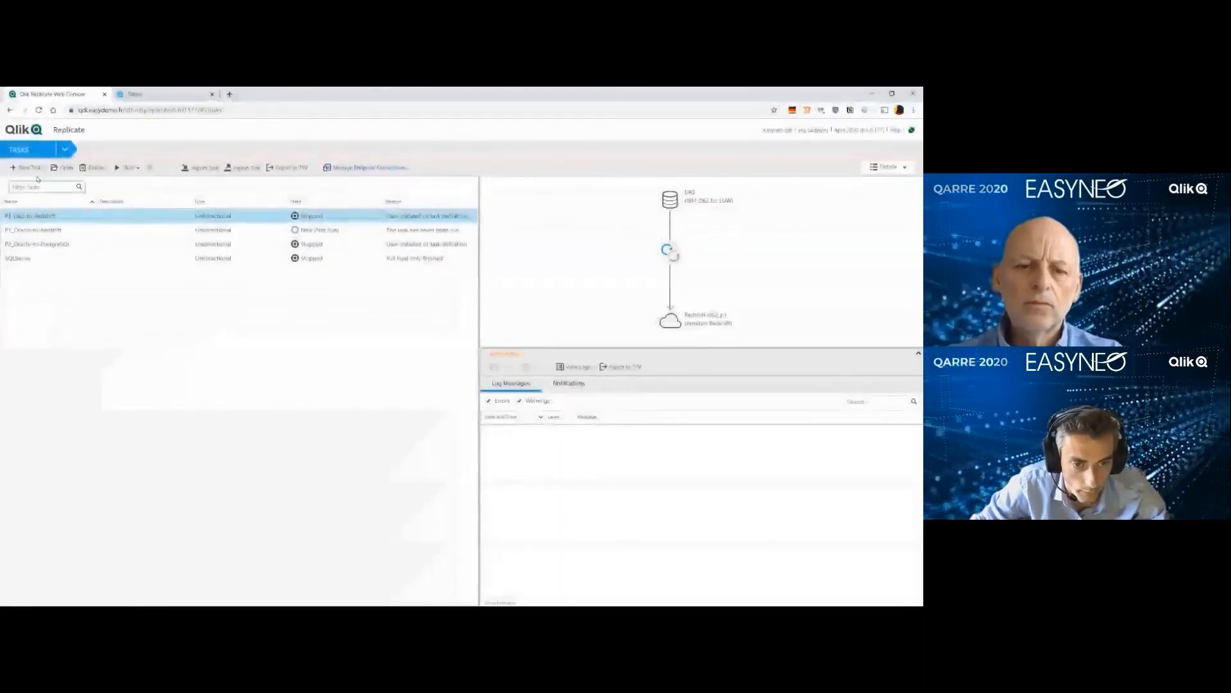
Step: Create the unidirectional task New Task 1 with the Full Load, Apply Changes and Store Changes options
{"action": "left_click", "coordinate": [29, 168]}
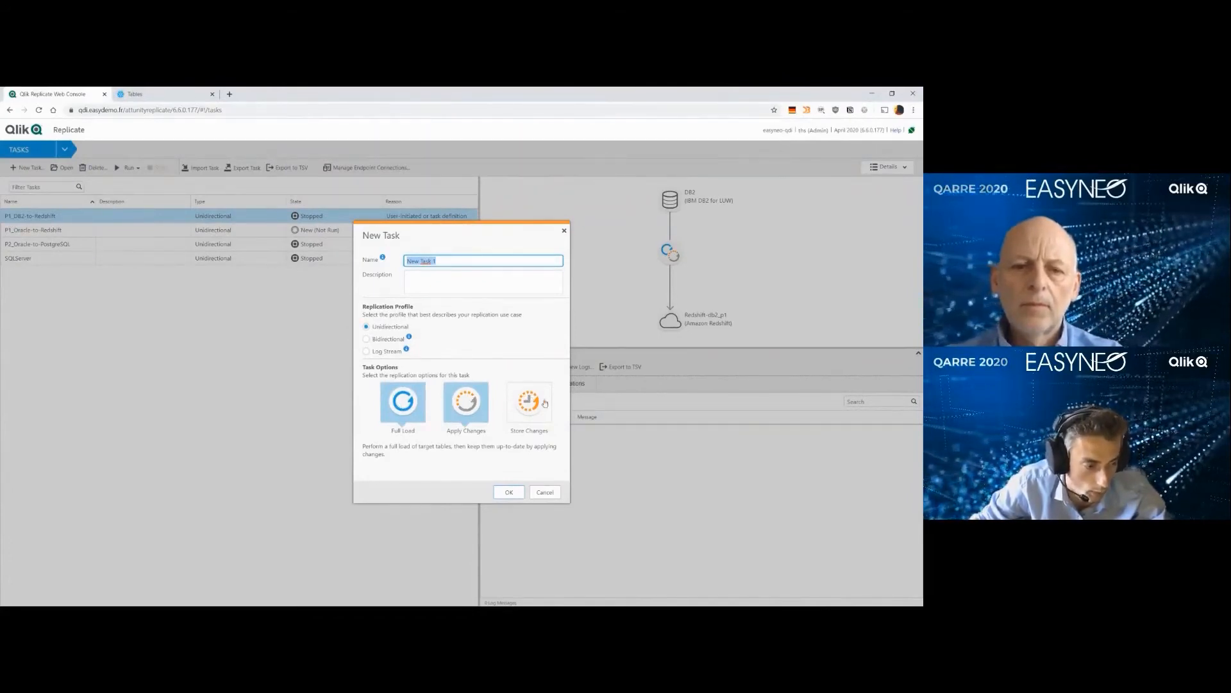
{"action": "left_click", "coordinate": [461, 404]}
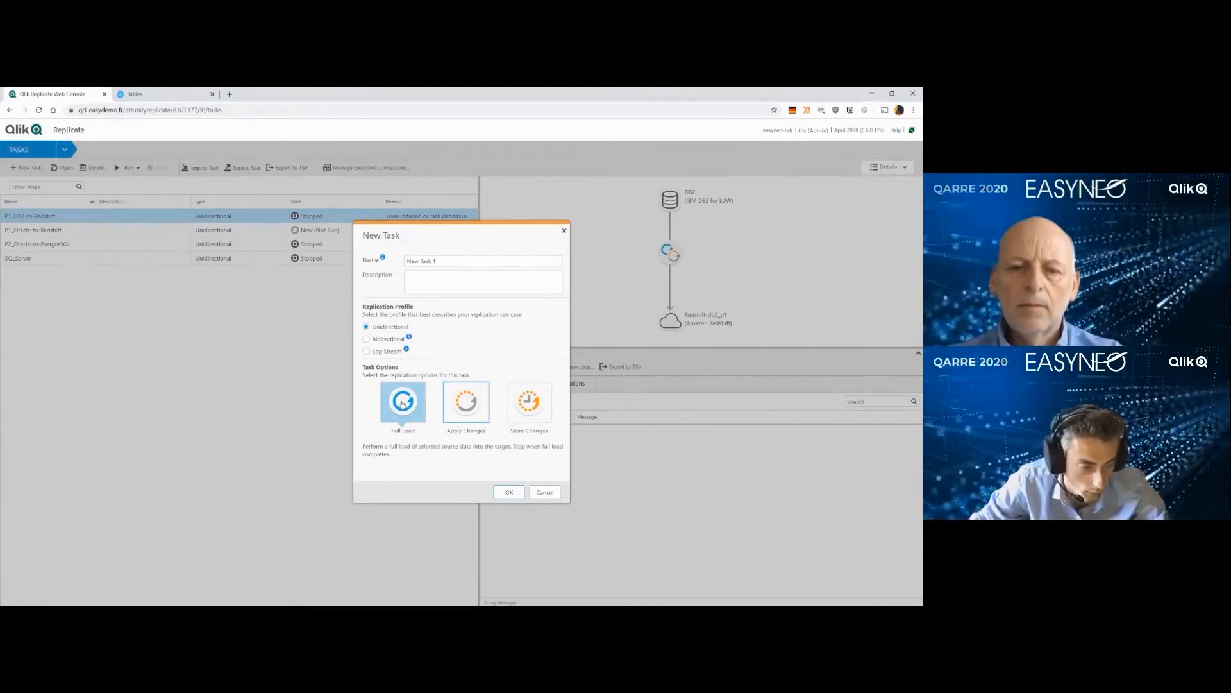
{"action": "left_click", "coordinate": [466, 400]}
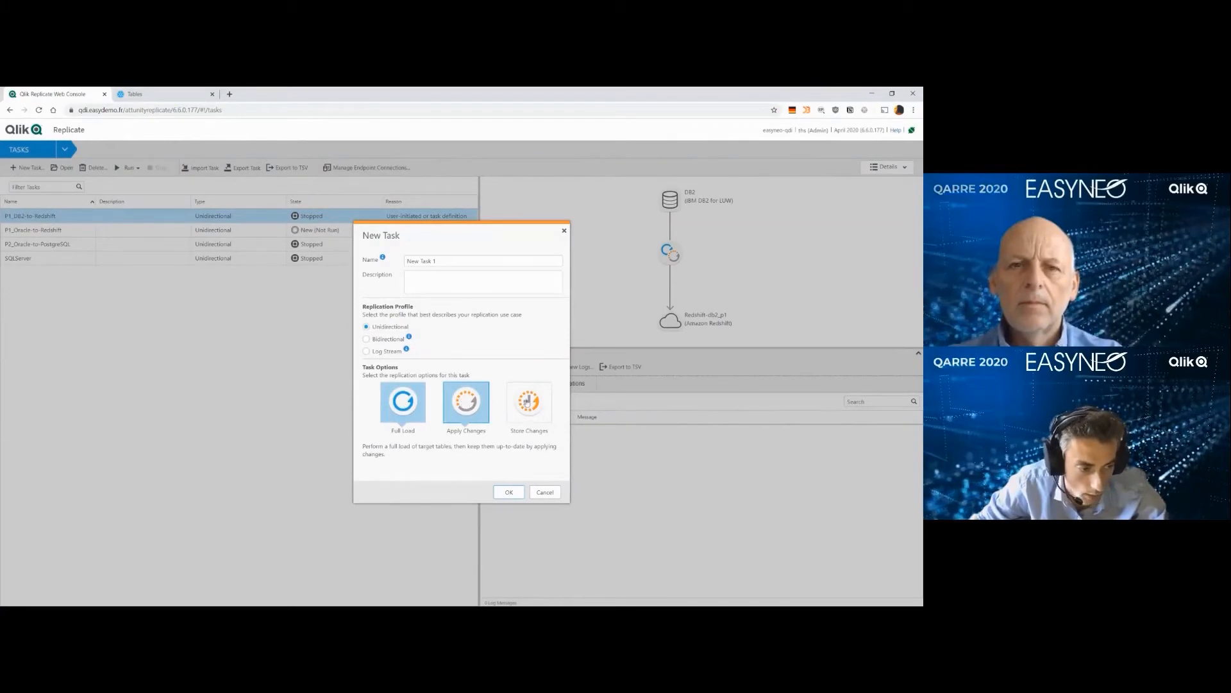
{"action": "left_click", "coordinate": [528, 403]}
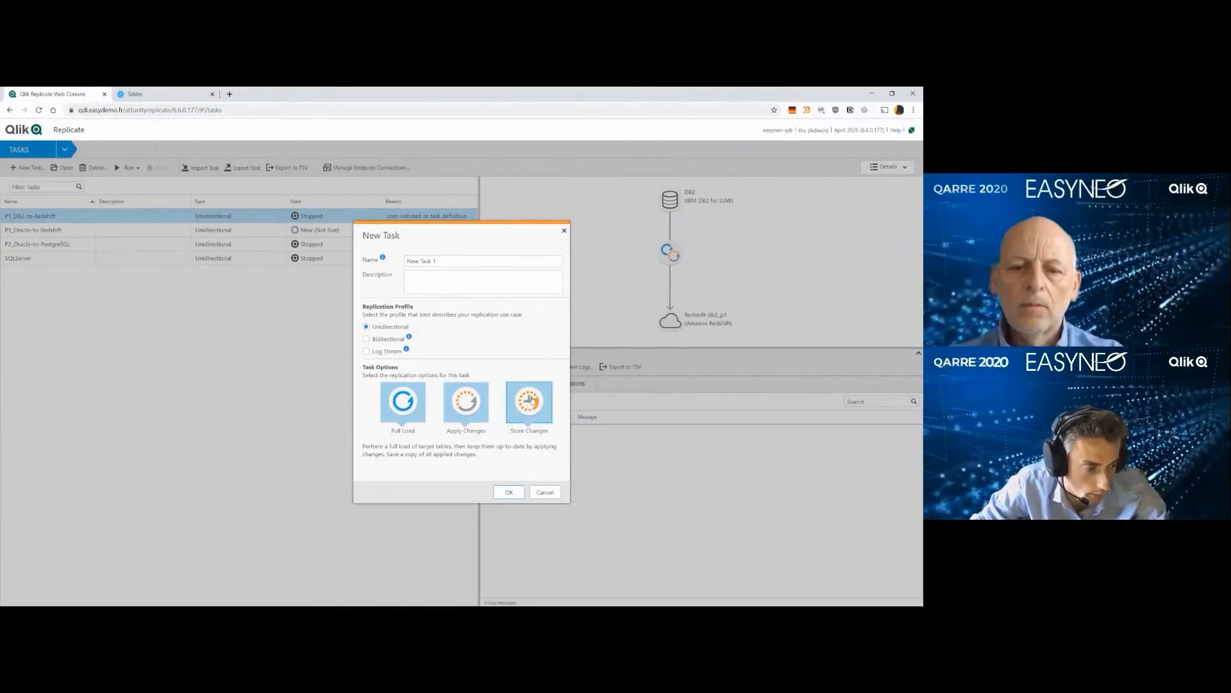
{"action": "left_click", "coordinate": [510, 492]}
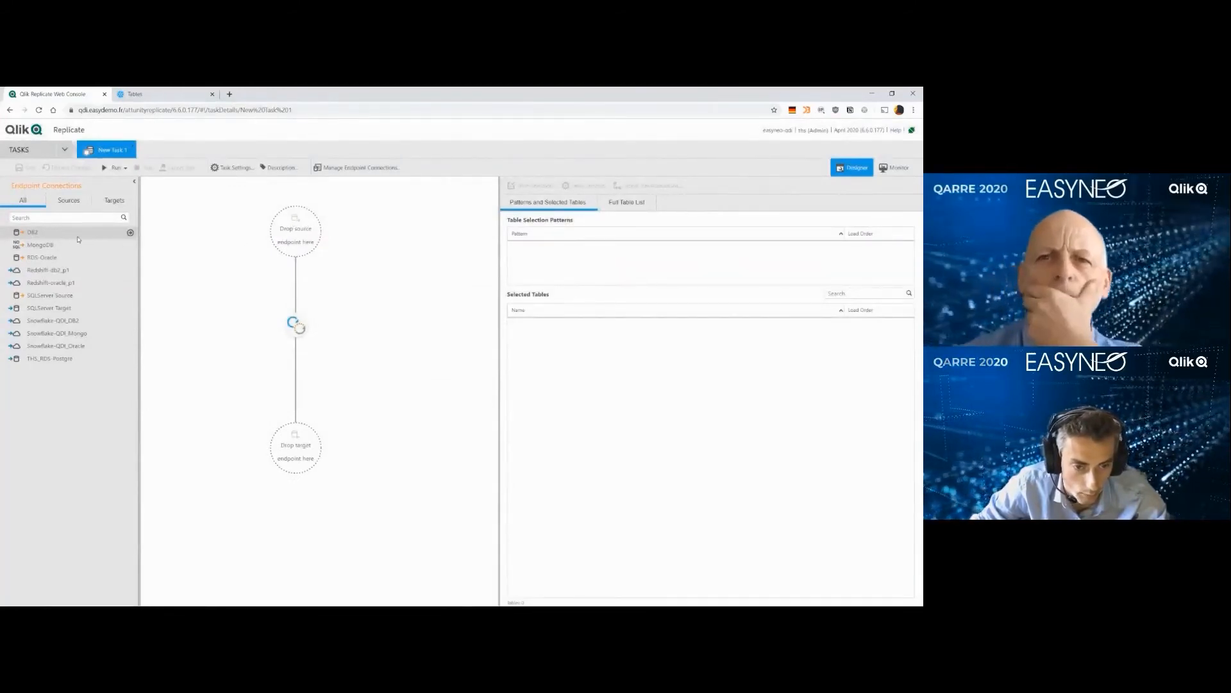
Step: Assign RDS-Oracle as the task's source endpoint and Snowflake-QDI_Oracle as its target endpoint
{"action": "left_click_drag", "start_coordinate": [47, 258], "coordinate": [296, 252]}
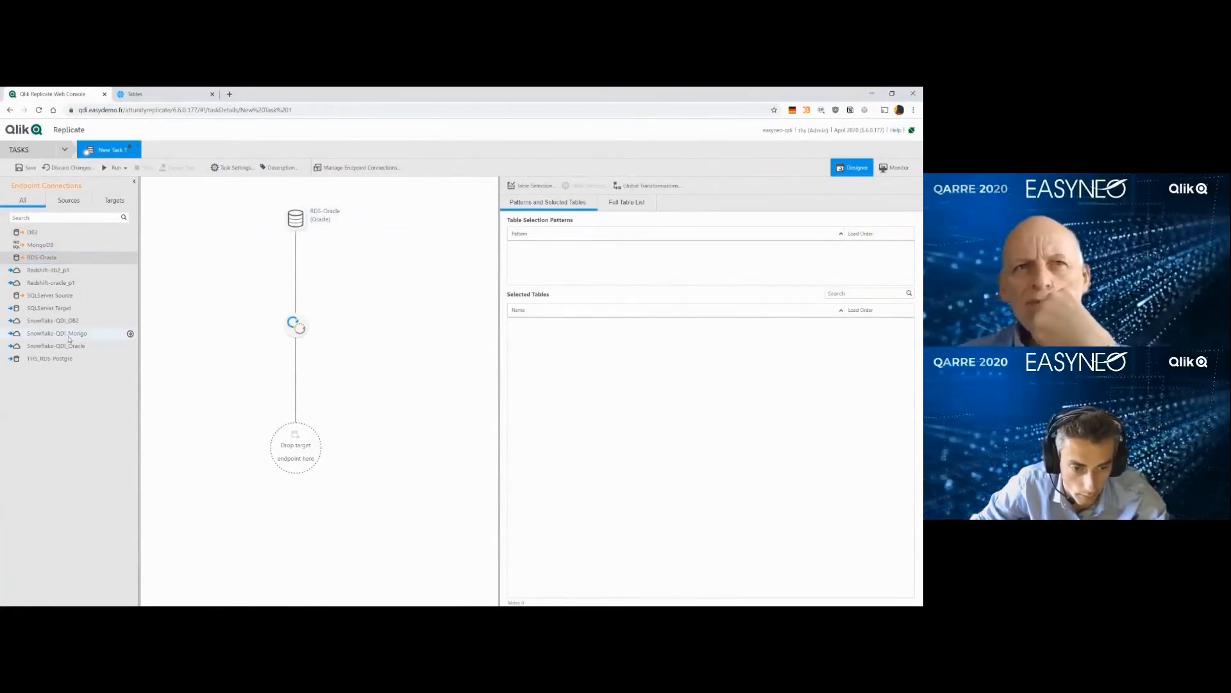
{"action": "left_click_drag", "start_coordinate": [68, 346], "coordinate": [298, 462]}
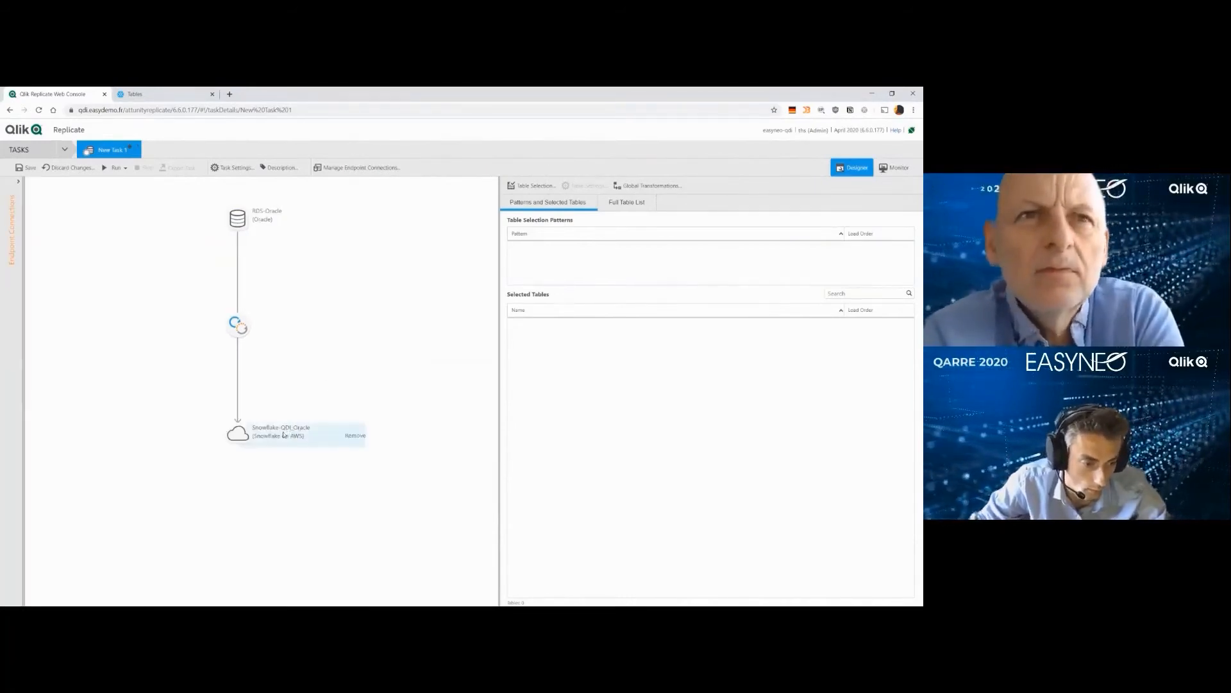
Step: Set the task's target table schema to landing and enable primary key or unique index creation after full load completes
{"action": "left_click", "coordinate": [219, 169]}
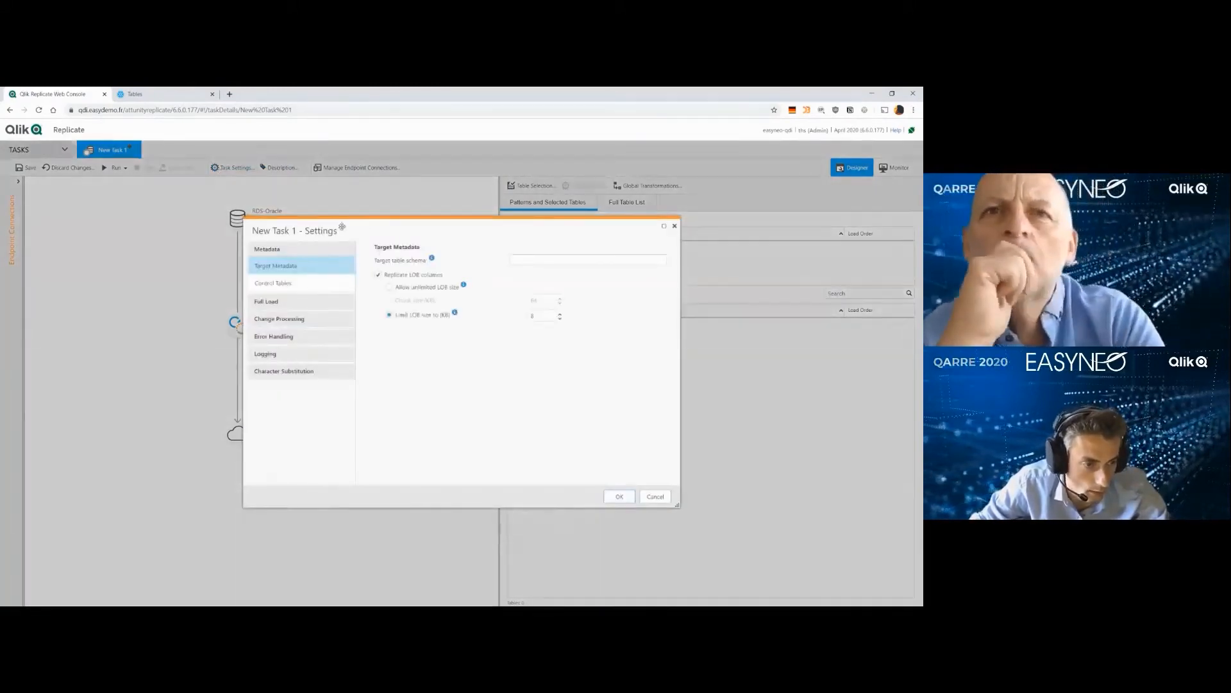
{"action": "left_click", "coordinate": [526, 258]}
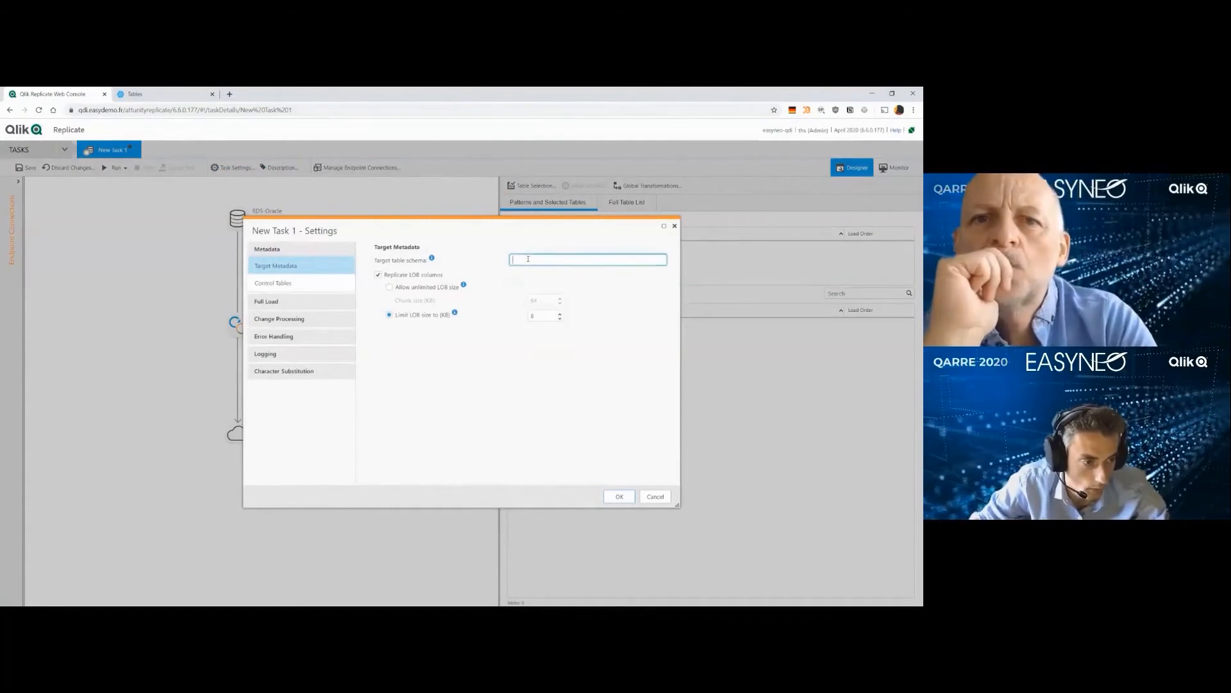
{"action": "type", "text": "landing"}
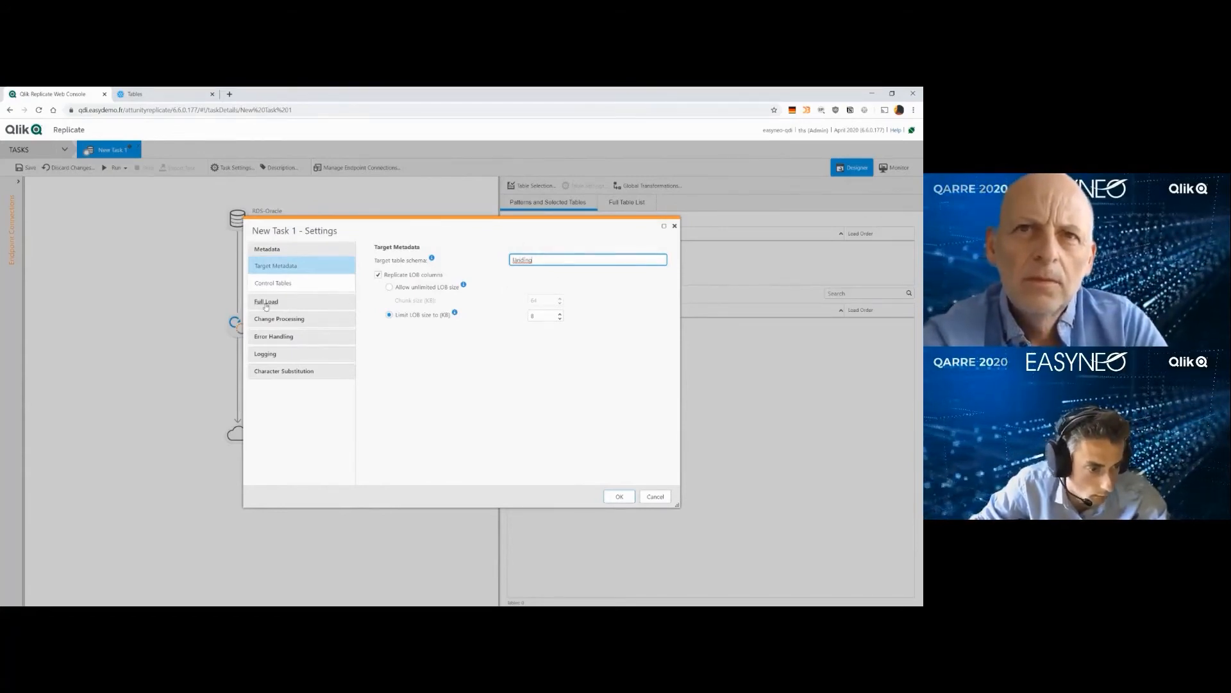
{"action": "left_click", "coordinate": [284, 302]}
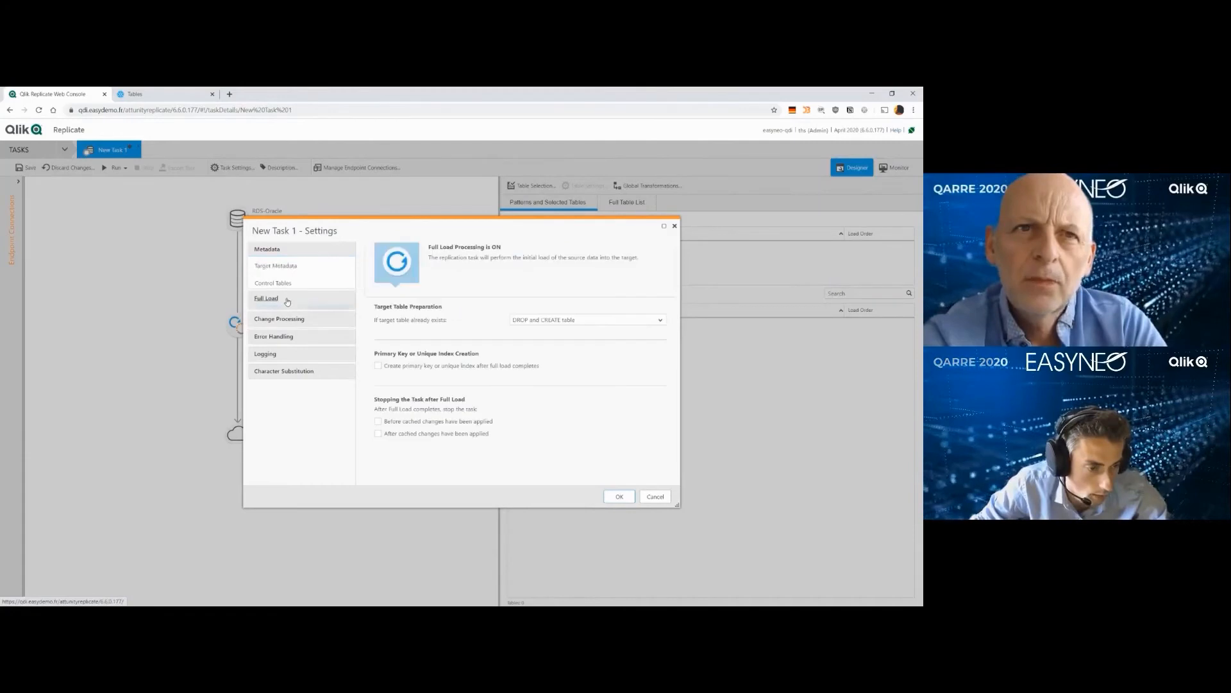
{"action": "left_click", "coordinate": [378, 365]}
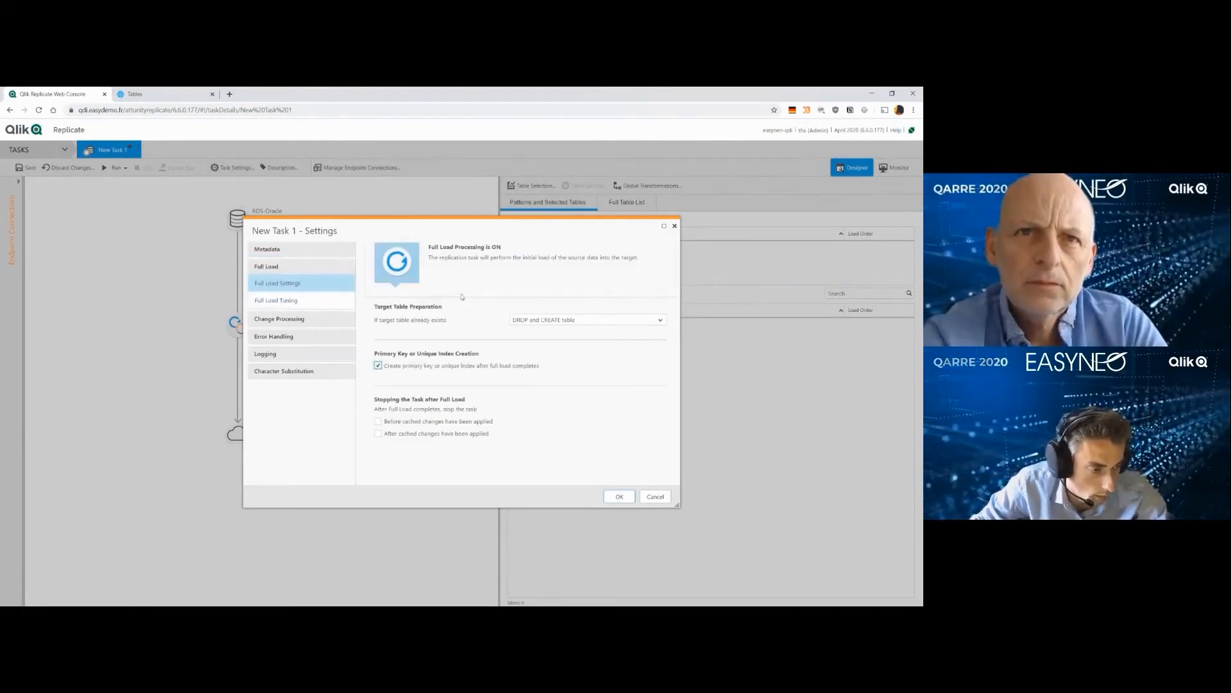
{"action": "left_click", "coordinate": [619, 497]}
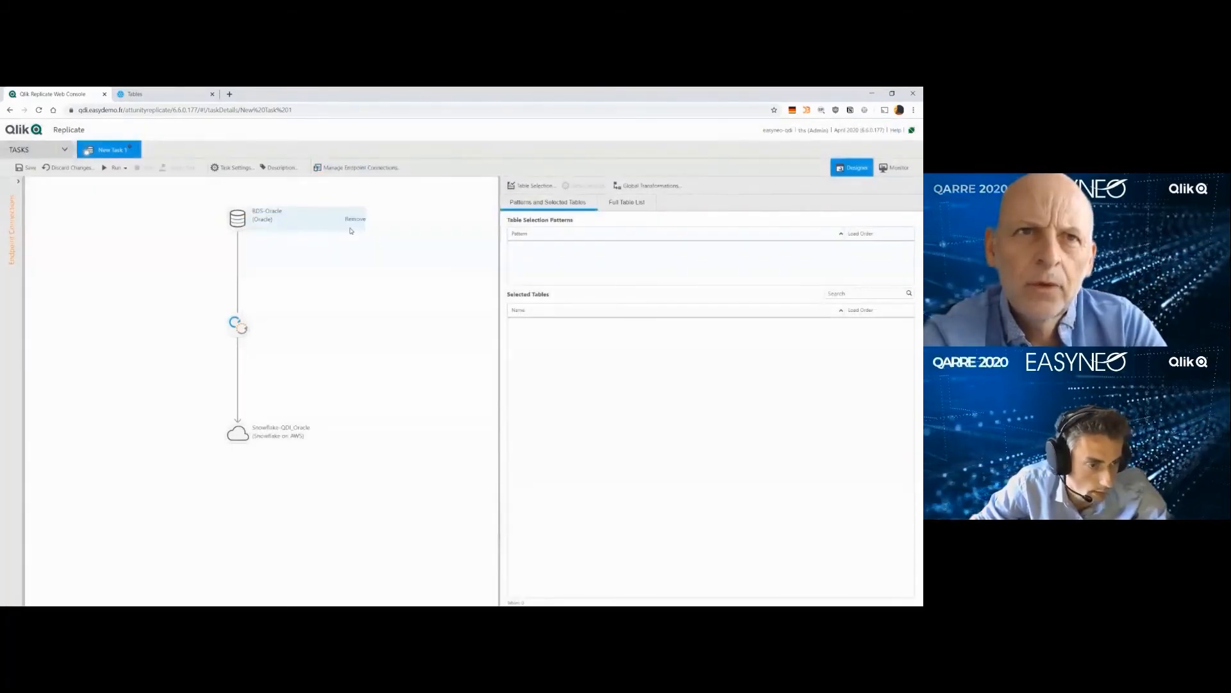
Step: Search the source tables of the ADMIN schema and add all of them to the task's selected tables
{"action": "left_click", "coordinate": [532, 187]}
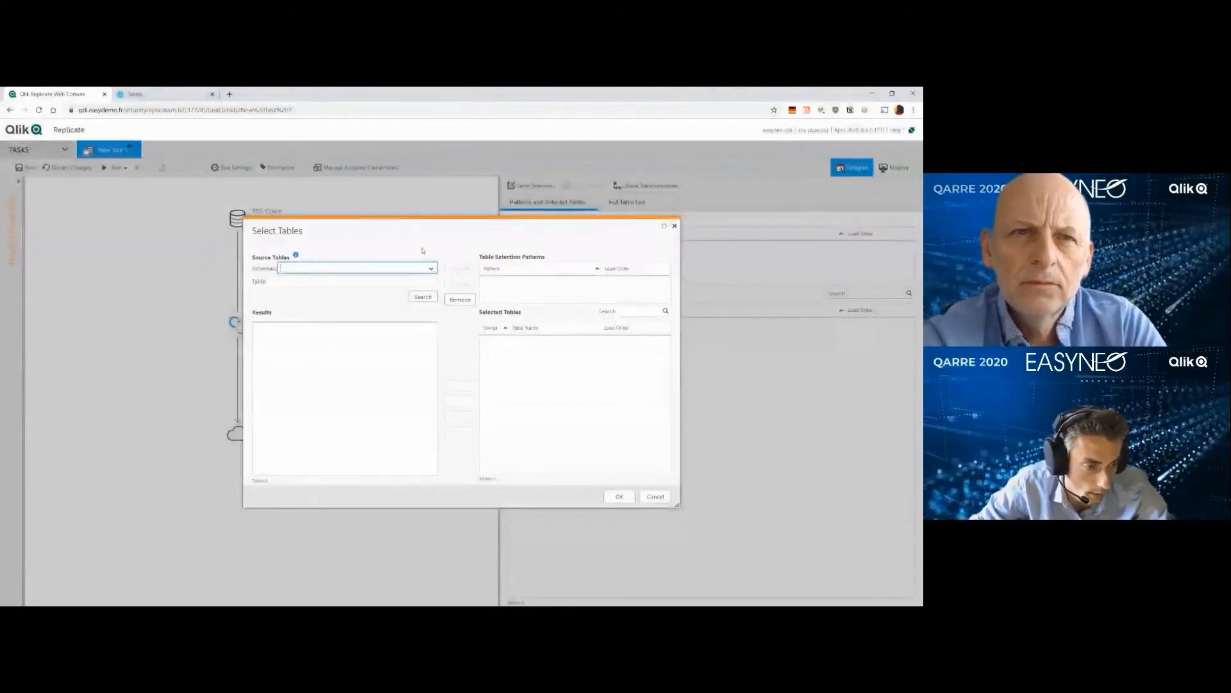
{"action": "left_click", "coordinate": [403, 269]}
{"action": "scroll", "coordinate": [343, 280], "scroll_direction": "down", "scroll_amount": 4}
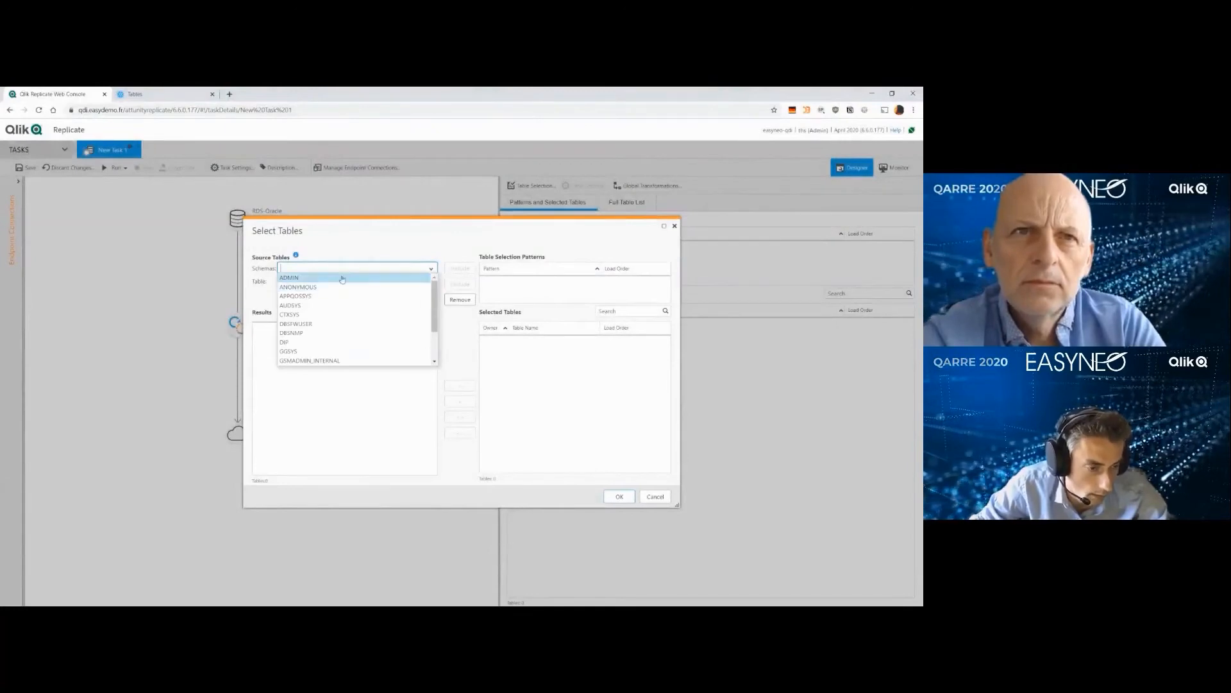
{"action": "scroll", "coordinate": [342, 280], "scroll_direction": "up", "scroll_amount": 5}
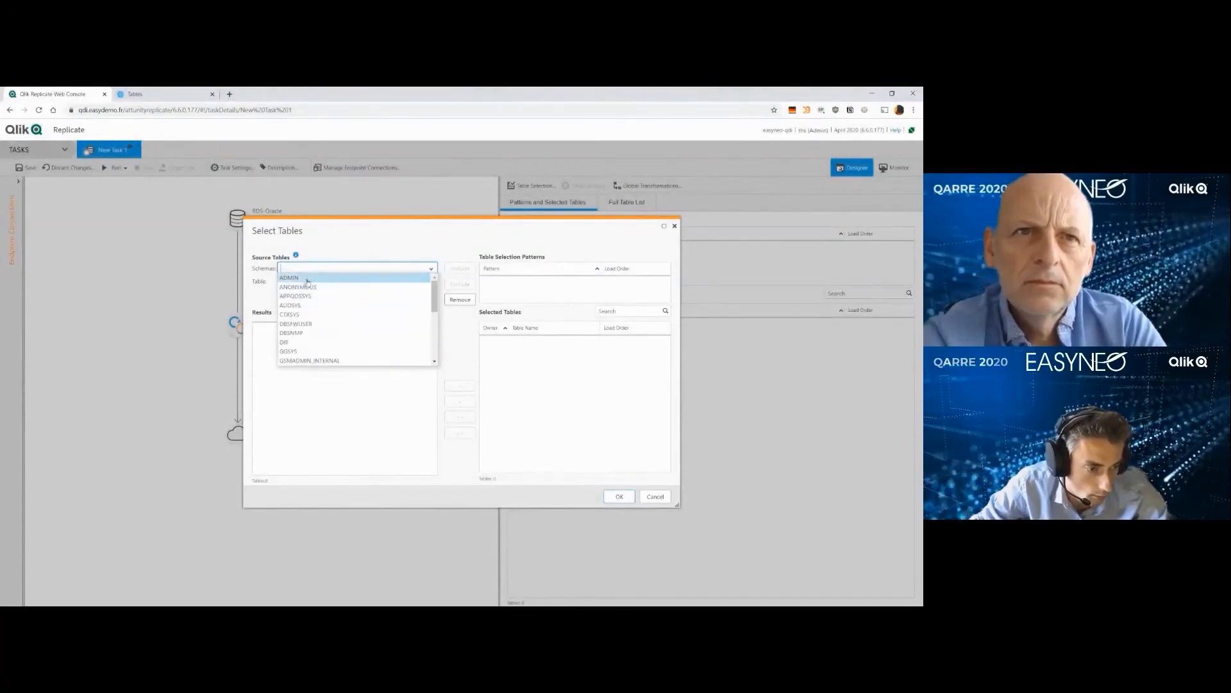
{"action": "left_click", "coordinate": [296, 279]}
{"action": "left_click", "coordinate": [423, 296]}
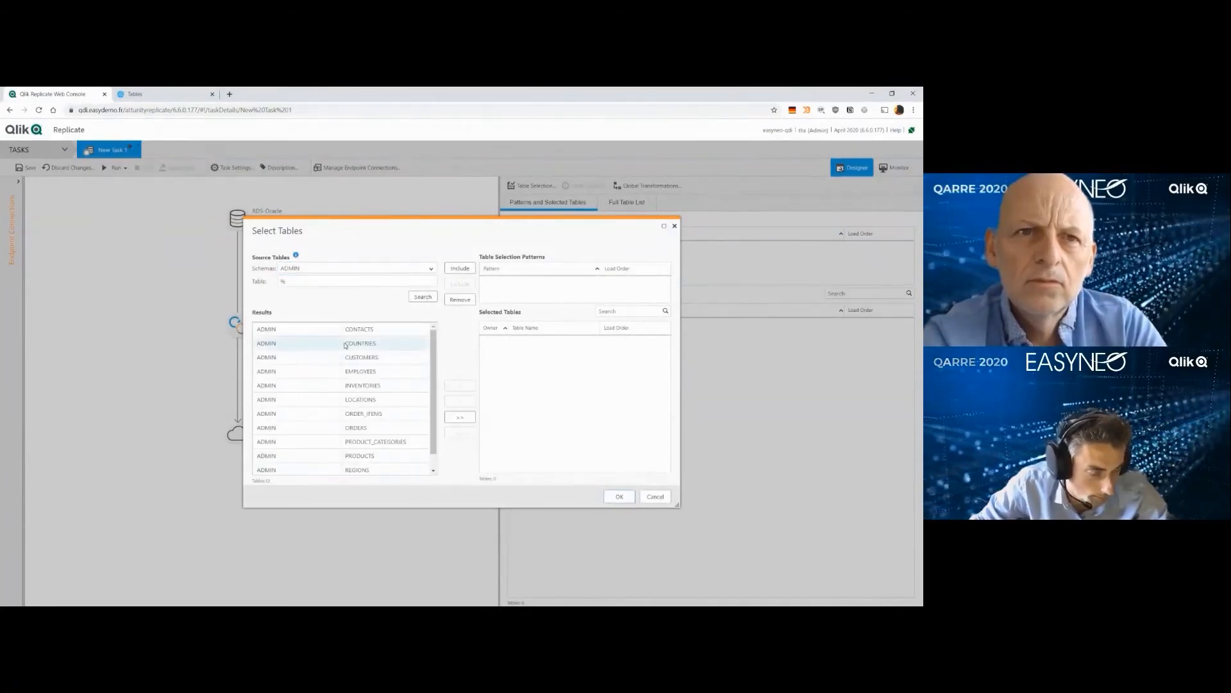
{"action": "left_click", "coordinate": [460, 417]}
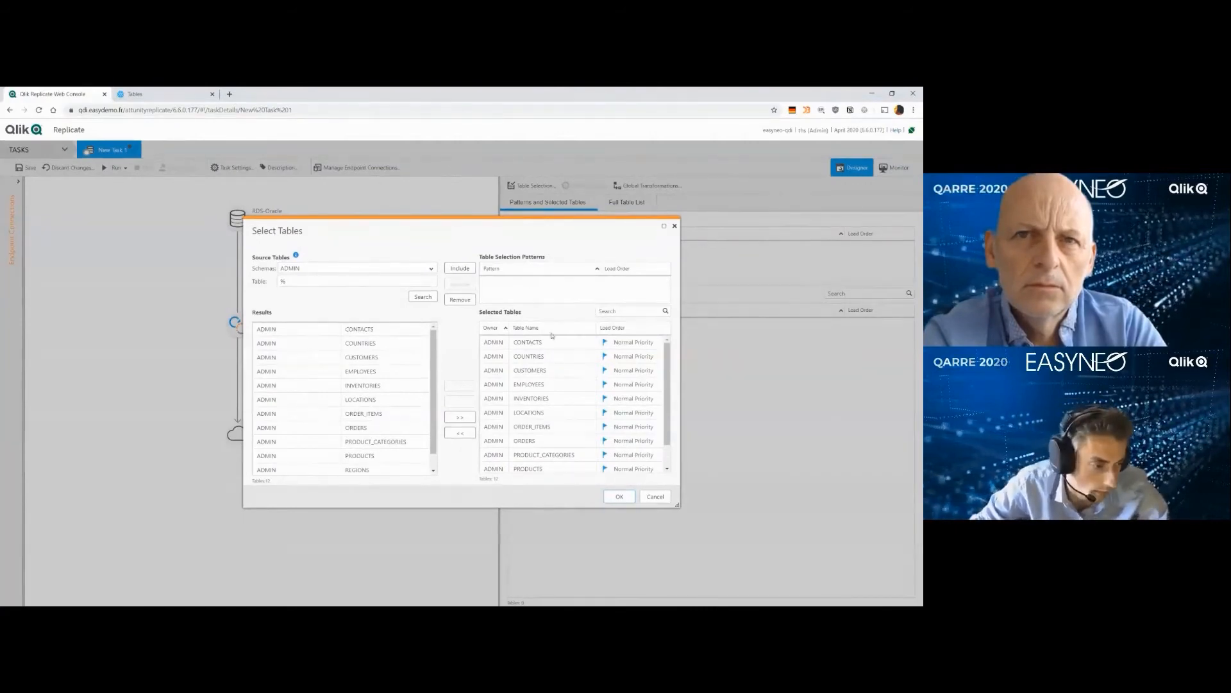
{"action": "left_click", "coordinate": [620, 496]}
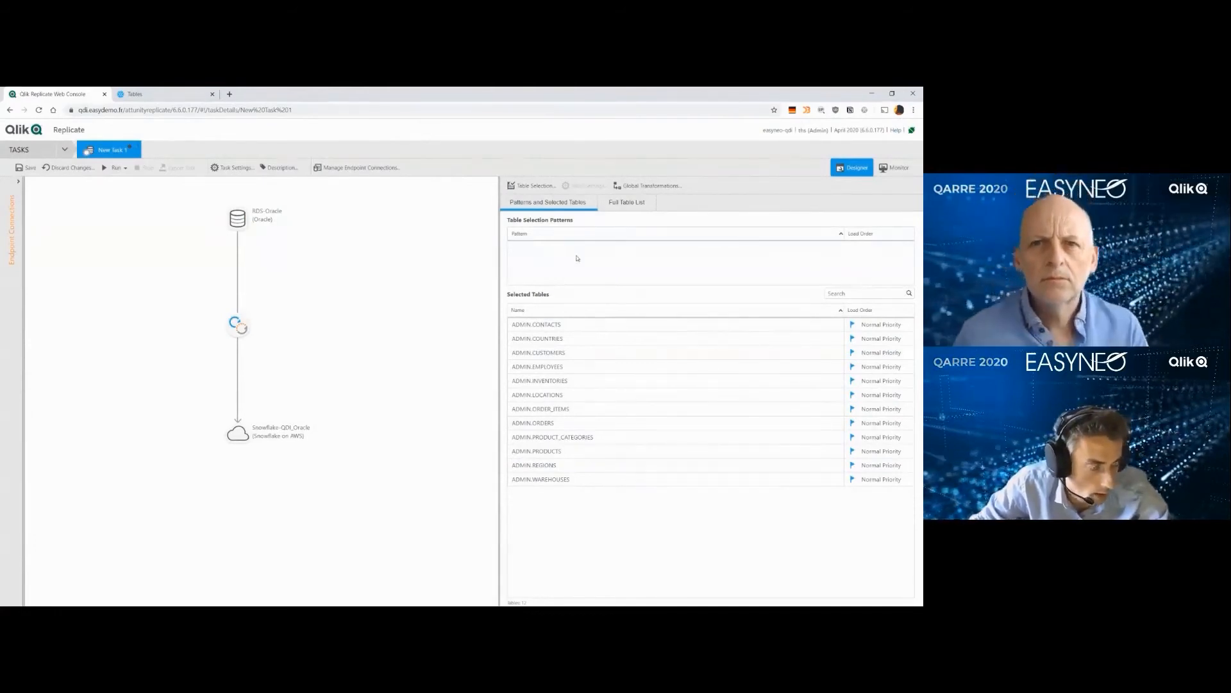
Step: Examine the global transformation rule types for change tables and columns, including Convert data type, without creating a rule
{"action": "left_click", "coordinate": [645, 186]}
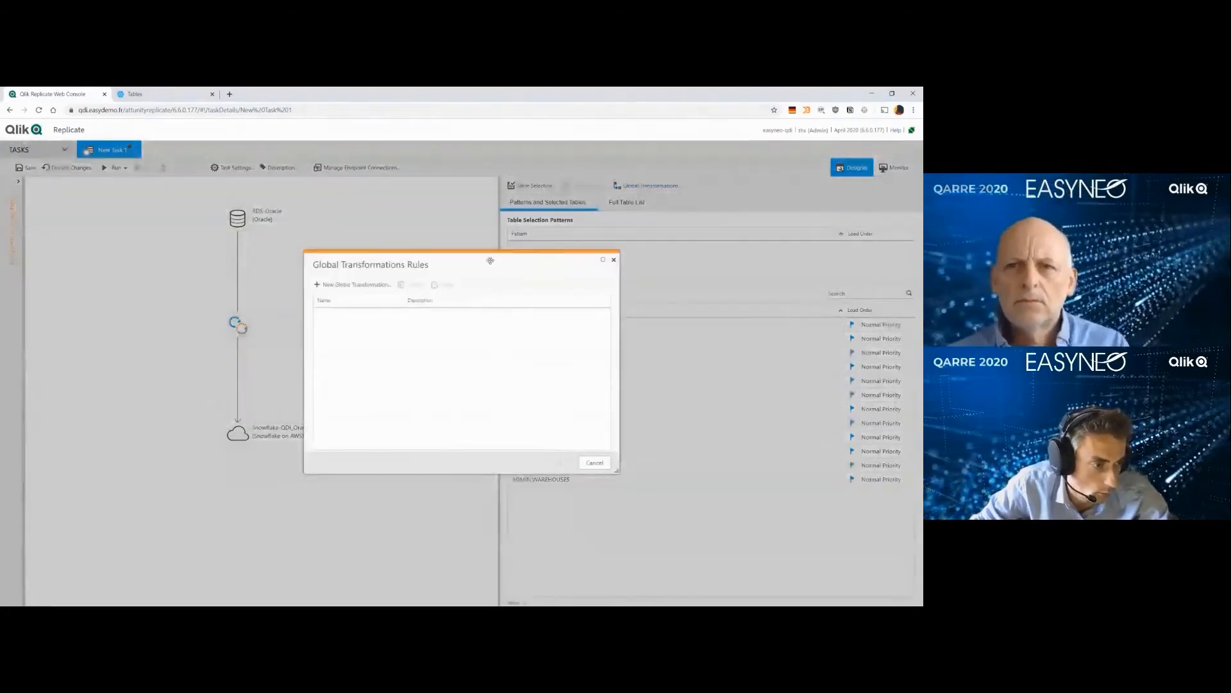
{"action": "left_click", "coordinate": [338, 286]}
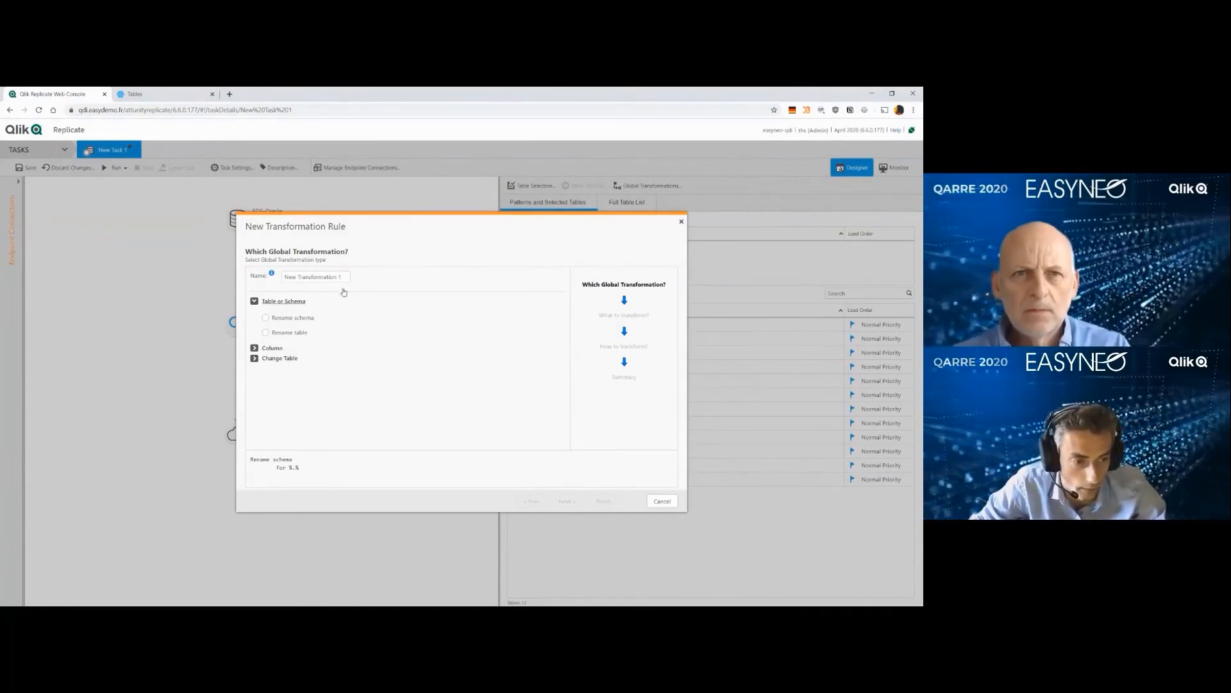
{"action": "left_click", "coordinate": [256, 358]}
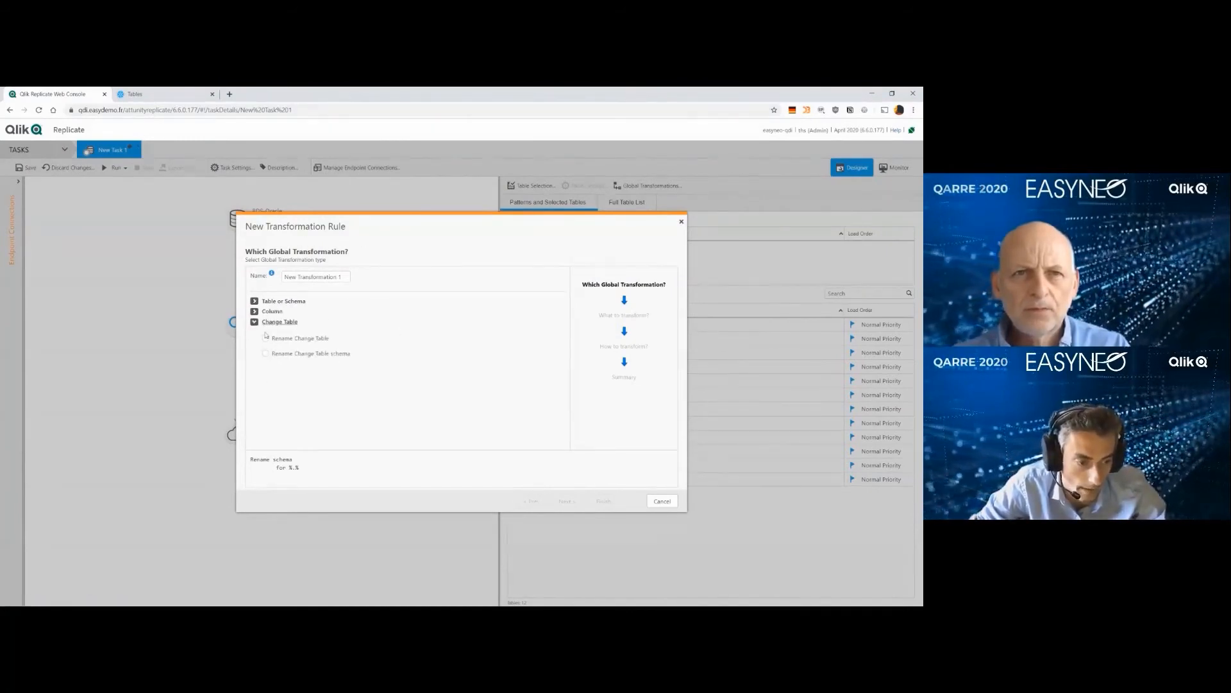
{"action": "left_click", "coordinate": [272, 311]}
{"action": "left_click", "coordinate": [299, 371]}
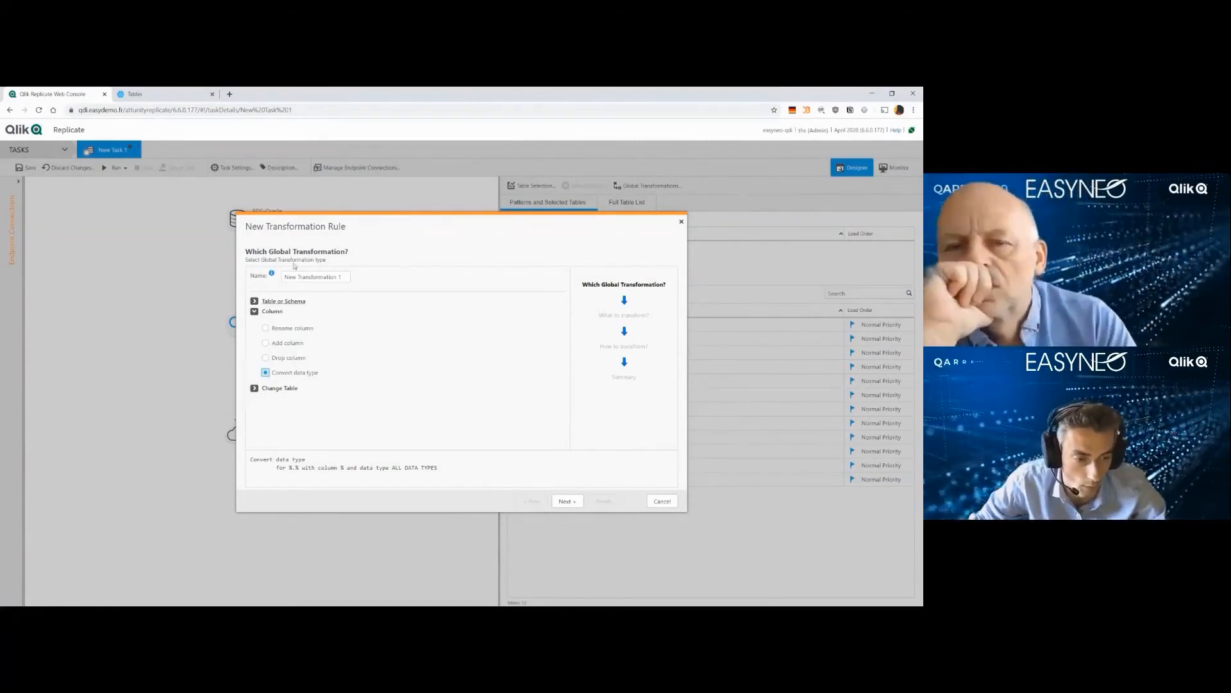
{"action": "left_click", "coordinate": [661, 501]}
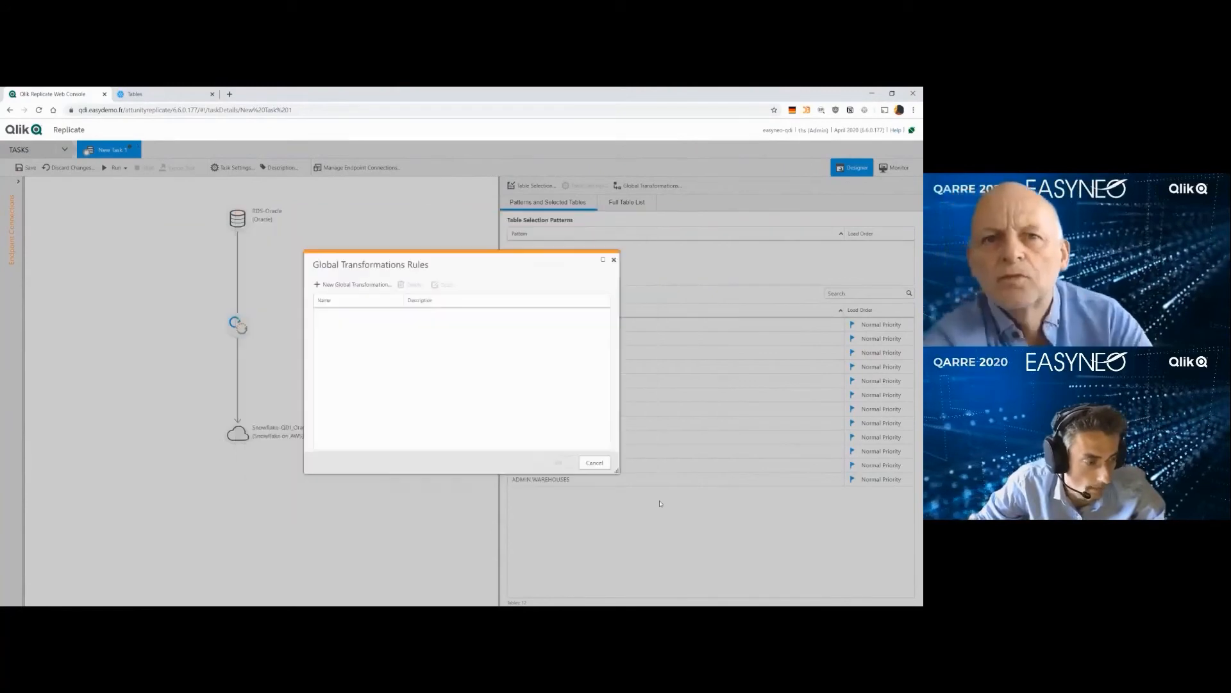
{"action": "left_click", "coordinate": [595, 463]}
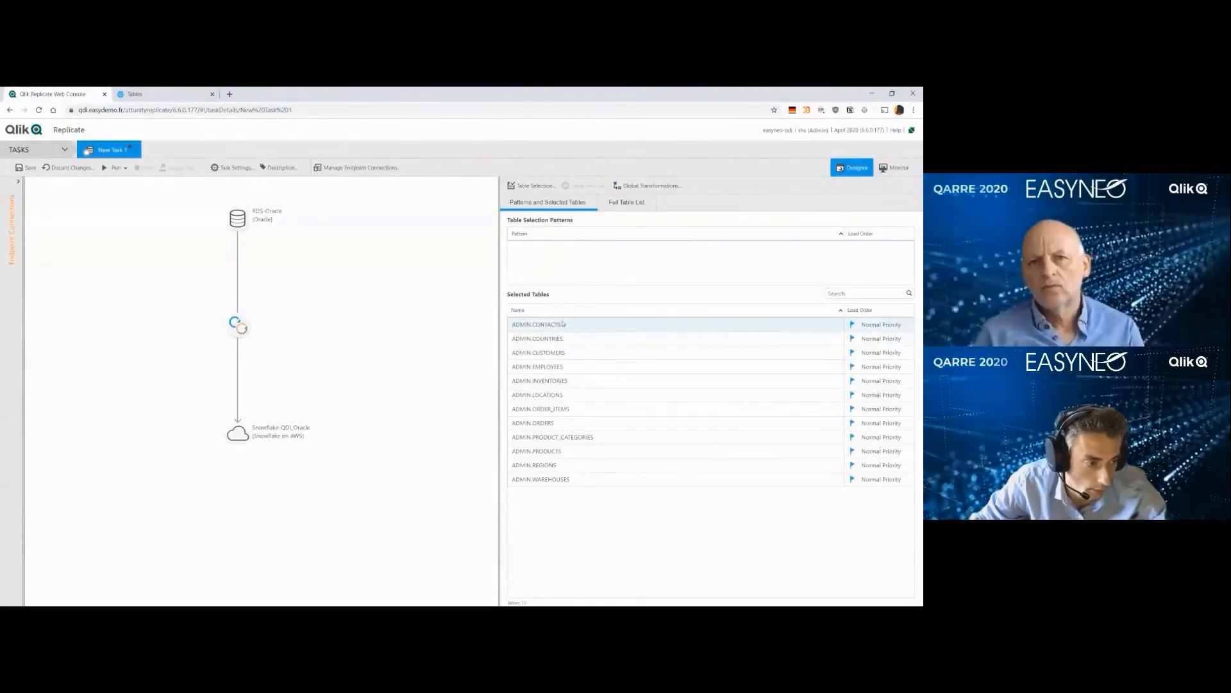
Step: Set the output data type of the CUSTOMER_ID column to INT4 in the ADMIN.CUSTOMERS table's transformations
{"action": "double_click", "coordinate": [576, 353]}
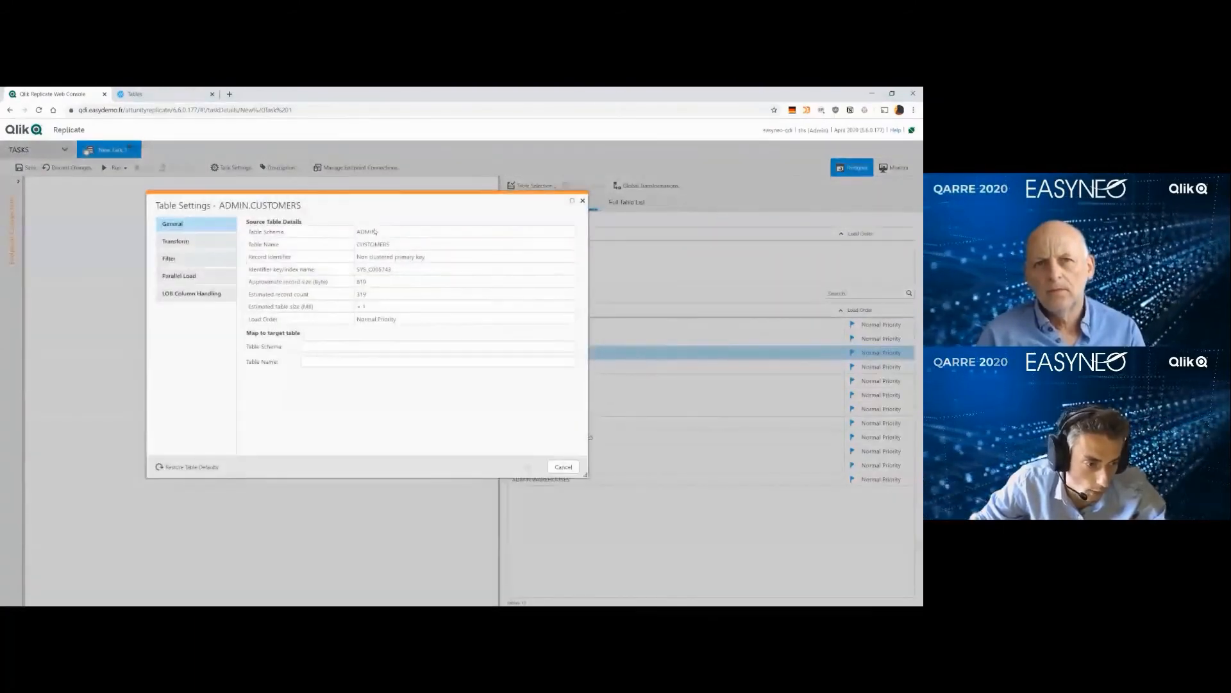
{"action": "left_click", "coordinate": [178, 242]}
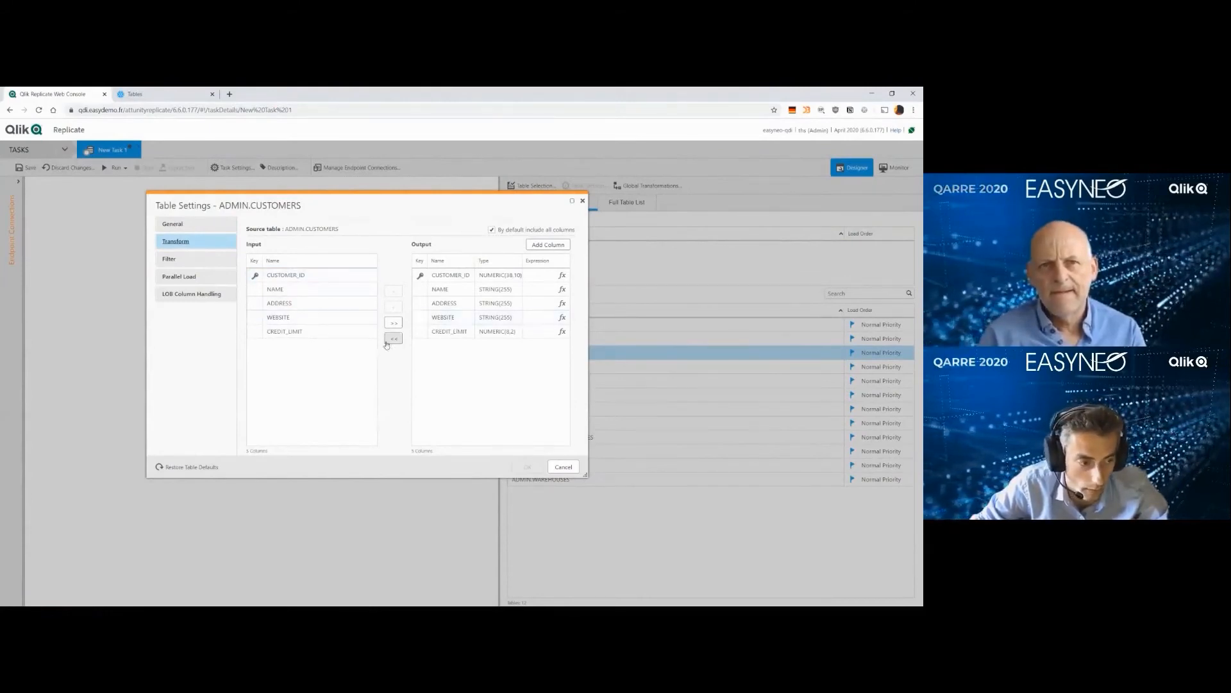
{"action": "left_click", "coordinate": [501, 275]}
{"action": "left_click", "coordinate": [501, 275]}
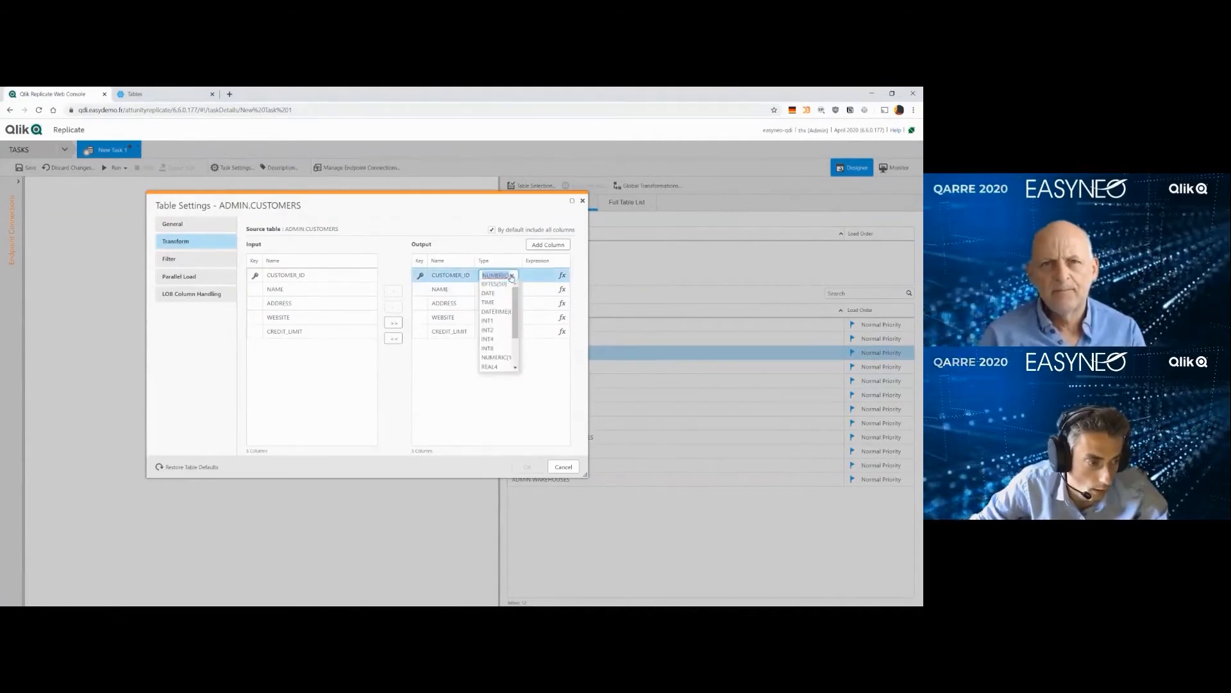
{"action": "left_click", "coordinate": [497, 340]}
{"action": "left_click", "coordinate": [490, 393]}
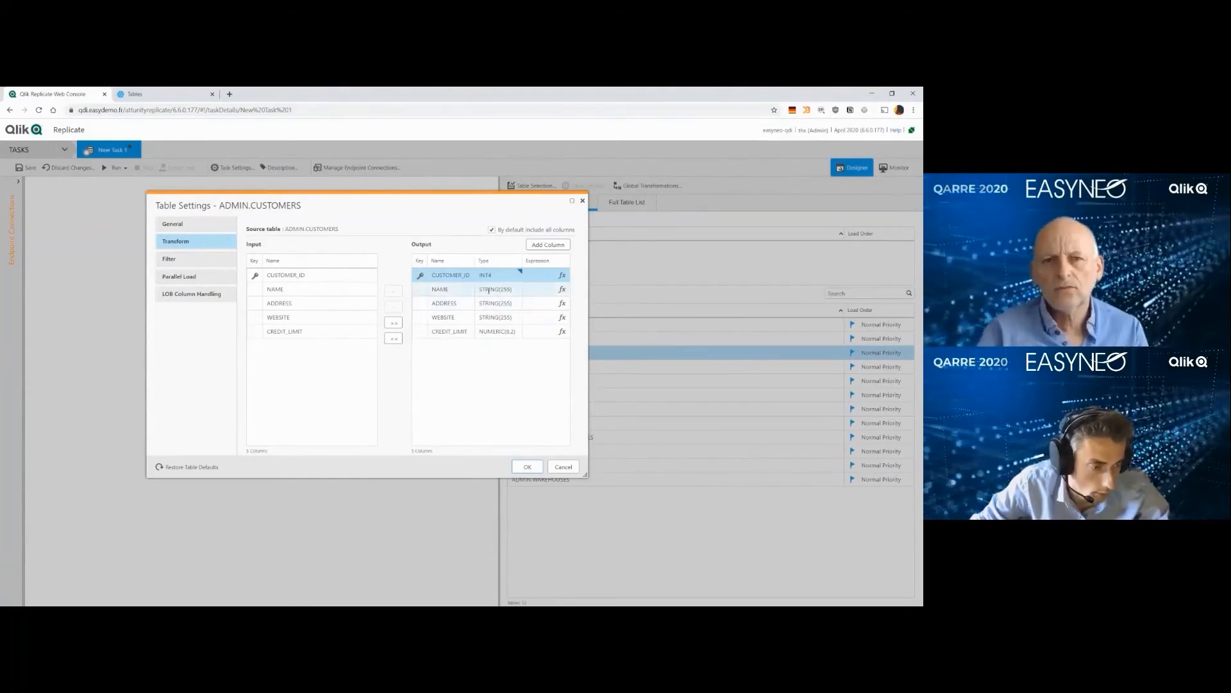
Step: Examine the rename and expression options for the NAME output column, including the Hash and User defined functions, without building an expression
{"action": "left_click", "coordinate": [437, 290]}
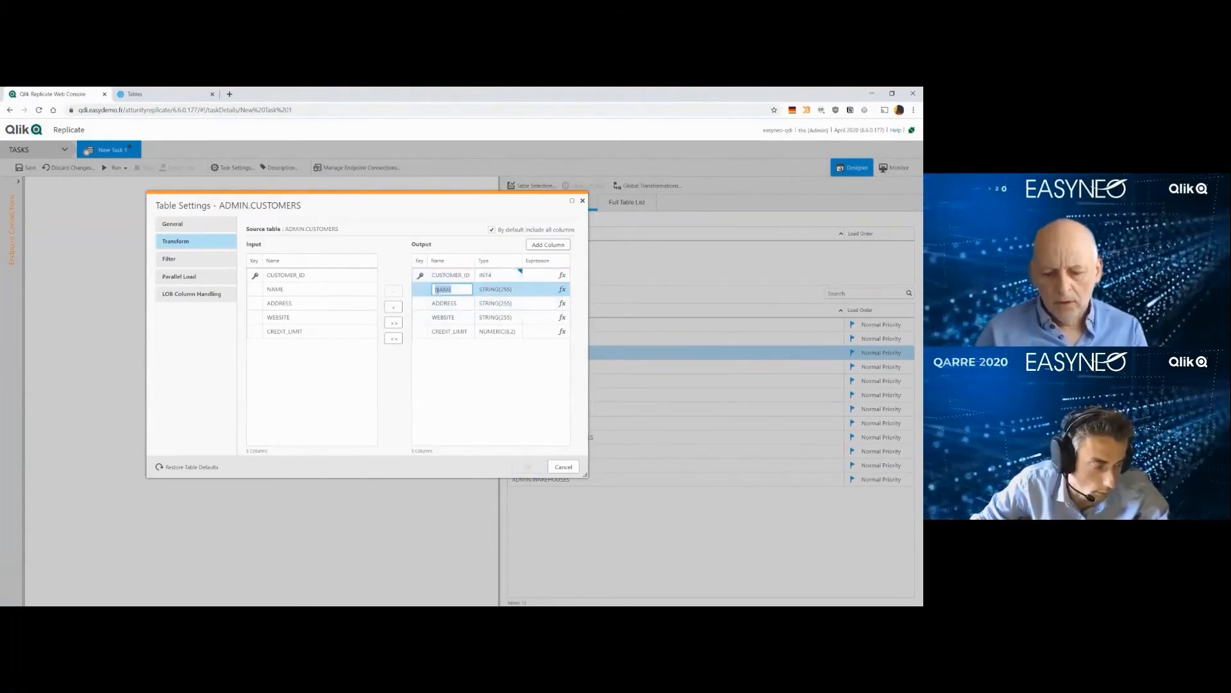
{"action": "left_click", "coordinate": [459, 393]}
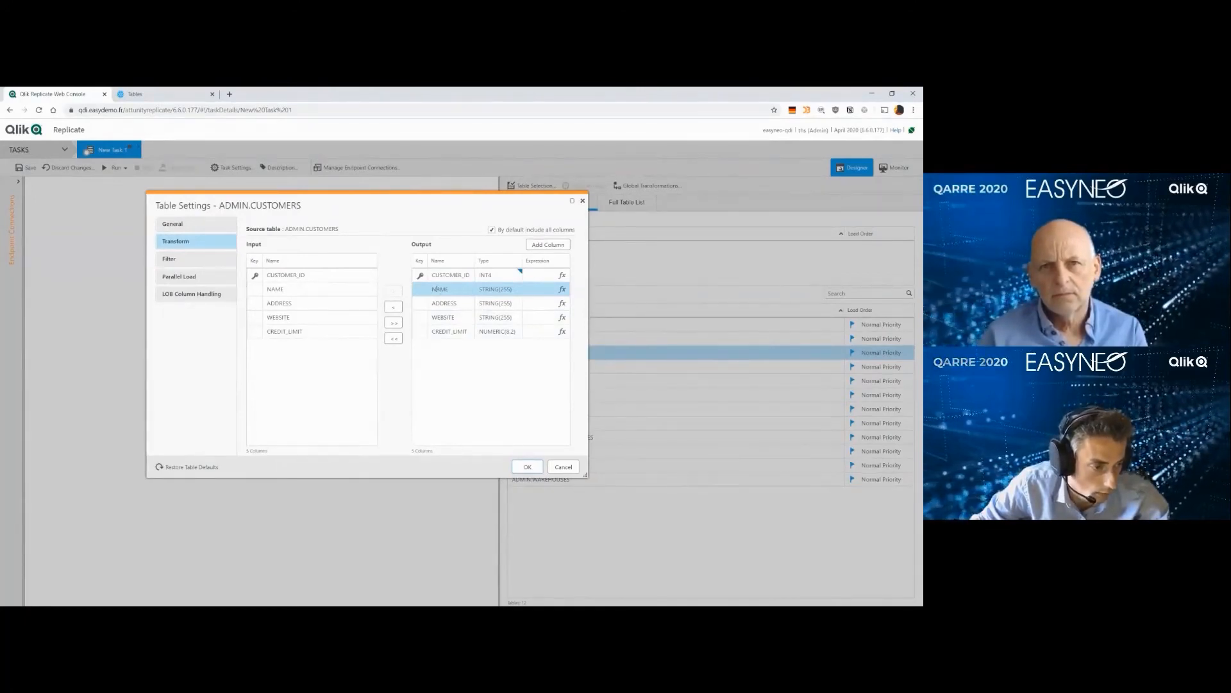
{"action": "left_click", "coordinate": [563, 289]}
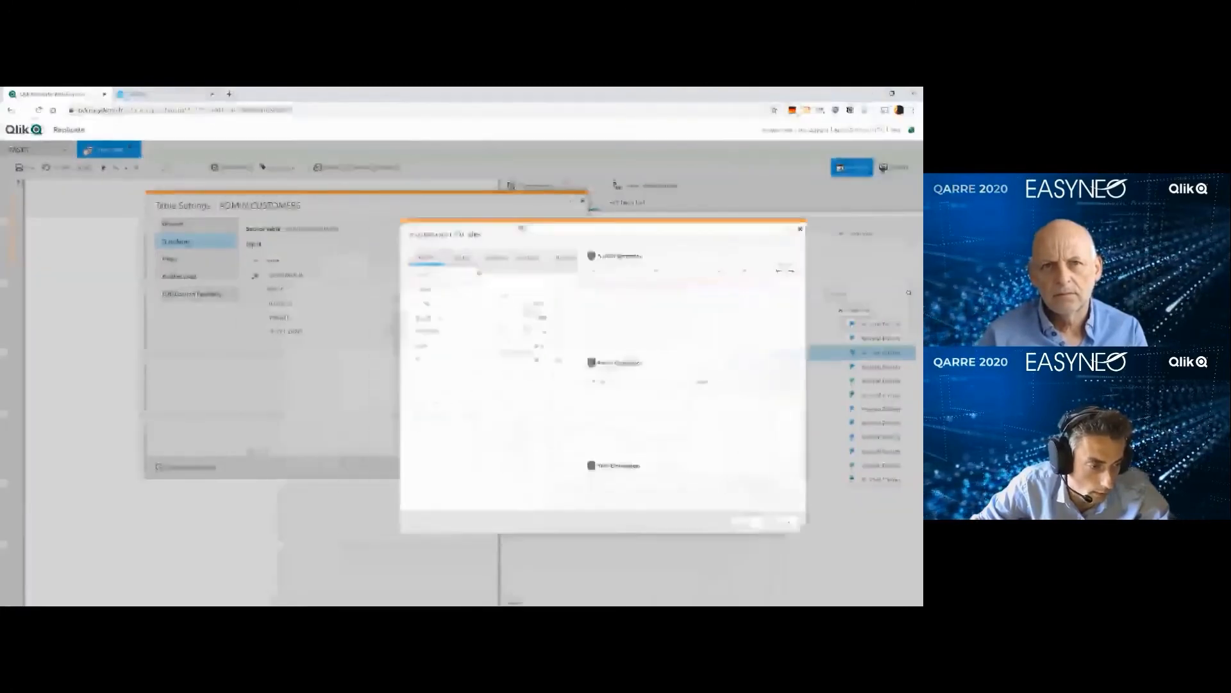
{"action": "left_click", "coordinate": [617, 258]}
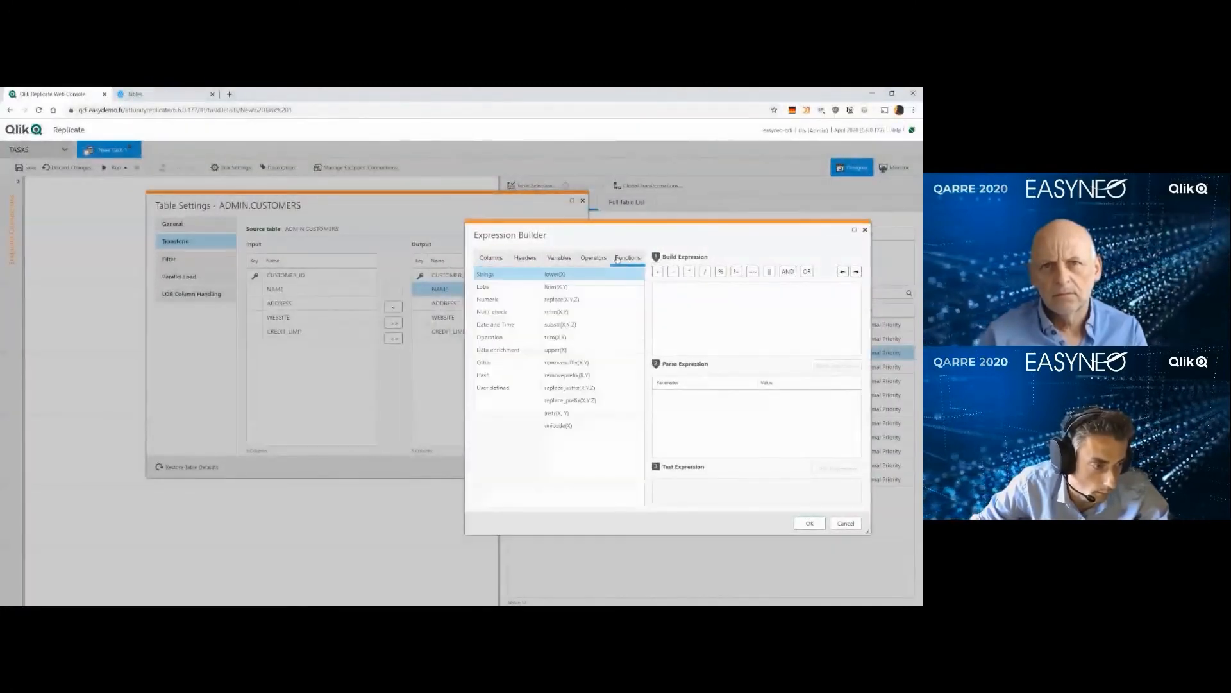
{"action": "left_click", "coordinate": [492, 375]}
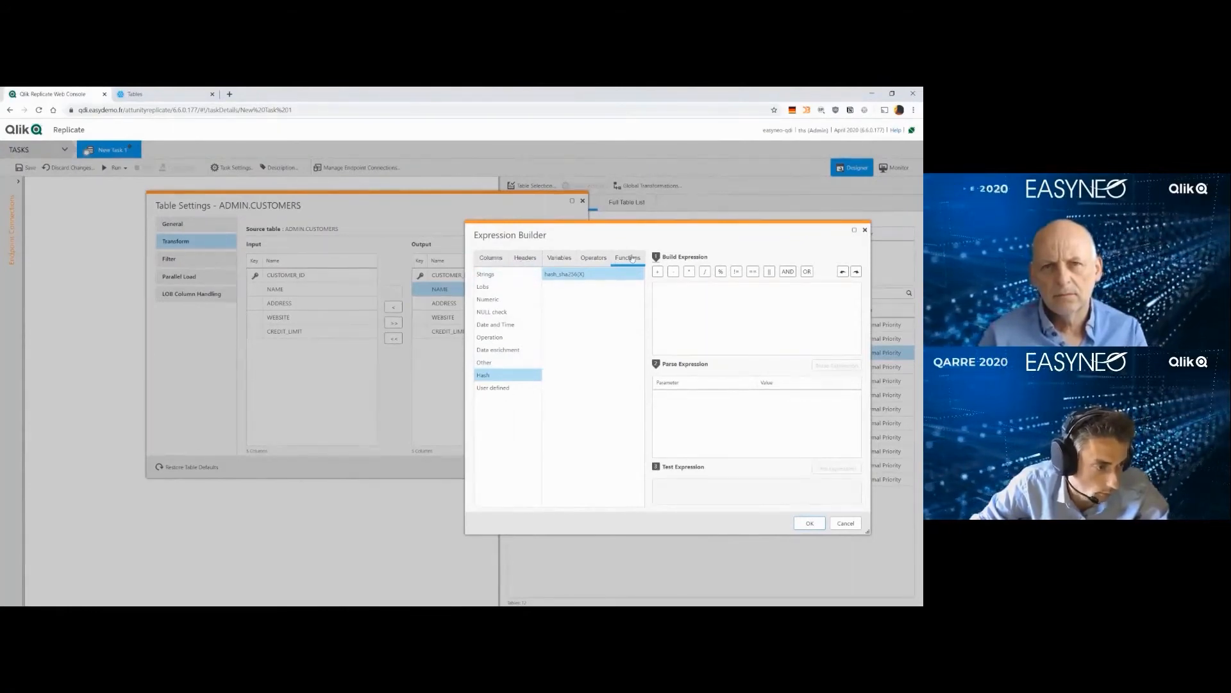
{"action": "left_click", "coordinate": [501, 388]}
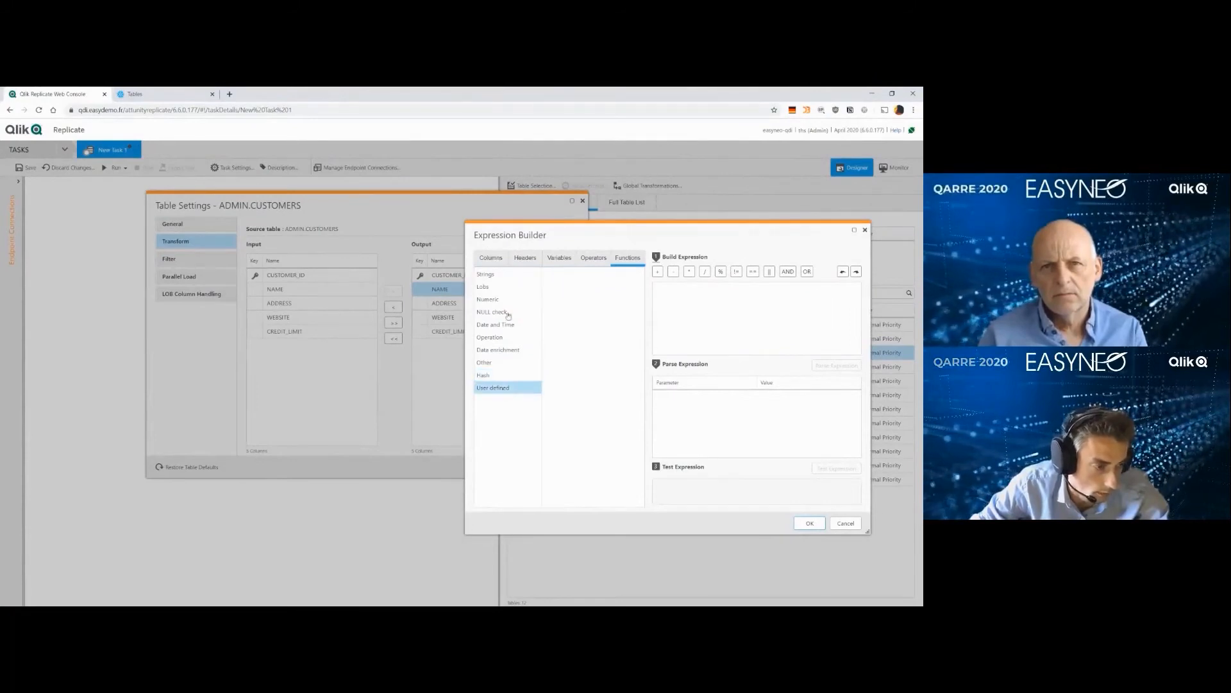
{"action": "left_click", "coordinate": [487, 260]}
{"action": "left_click_drag", "start_coordinate": [596, 239], "coordinate": [517, 246]}
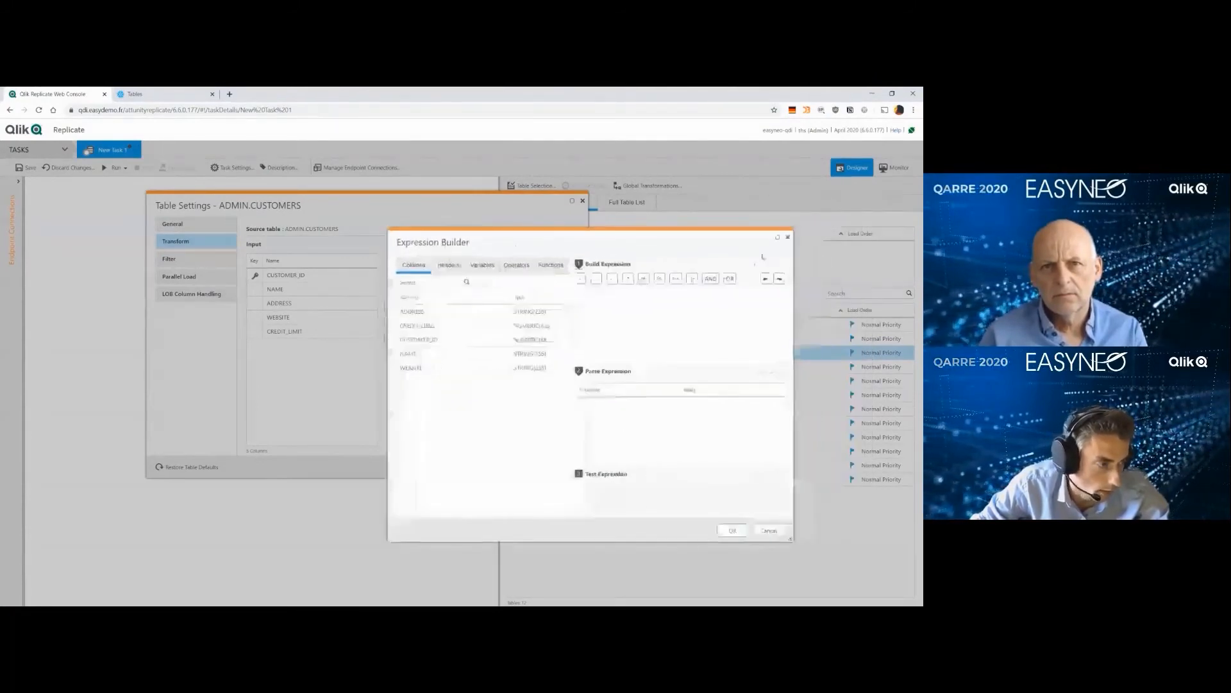
{"action": "left_click", "coordinate": [787, 239]}
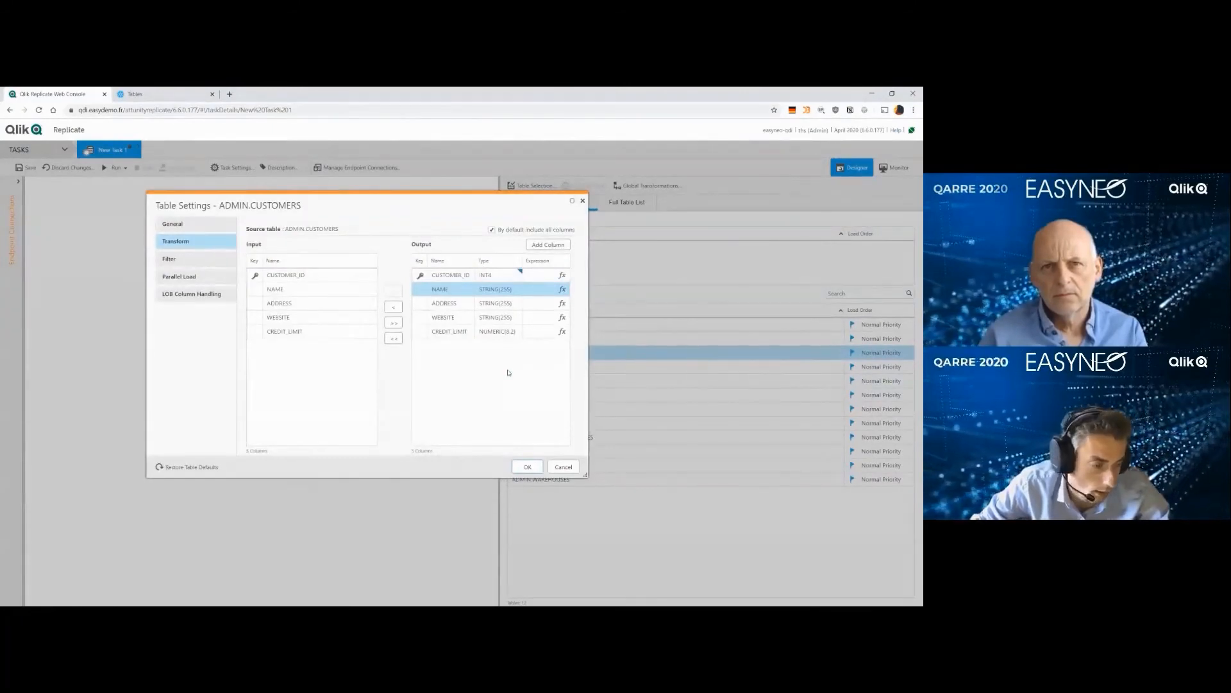
Step: Apply the ADMIN.CUSTOMERS settings and save the task, and check the refreshed QDI_ORACLE table list in Snowflake
{"action": "left_click", "coordinate": [526, 469]}
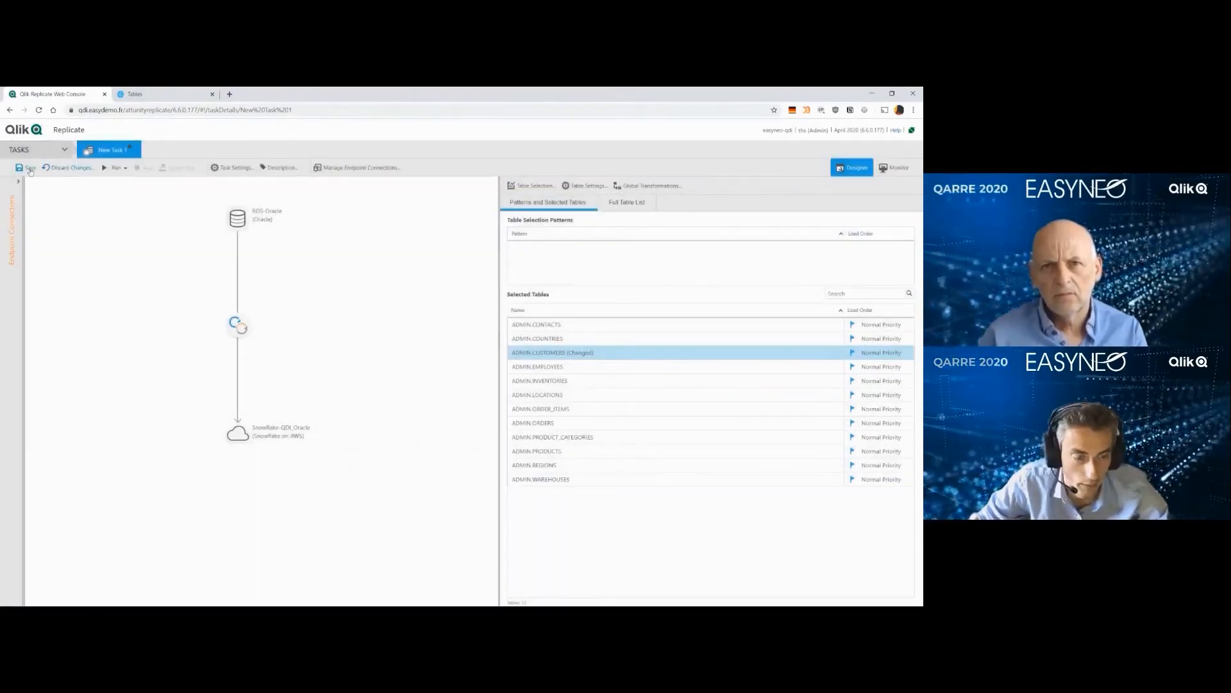
{"action": "left_click", "coordinate": [29, 169]}
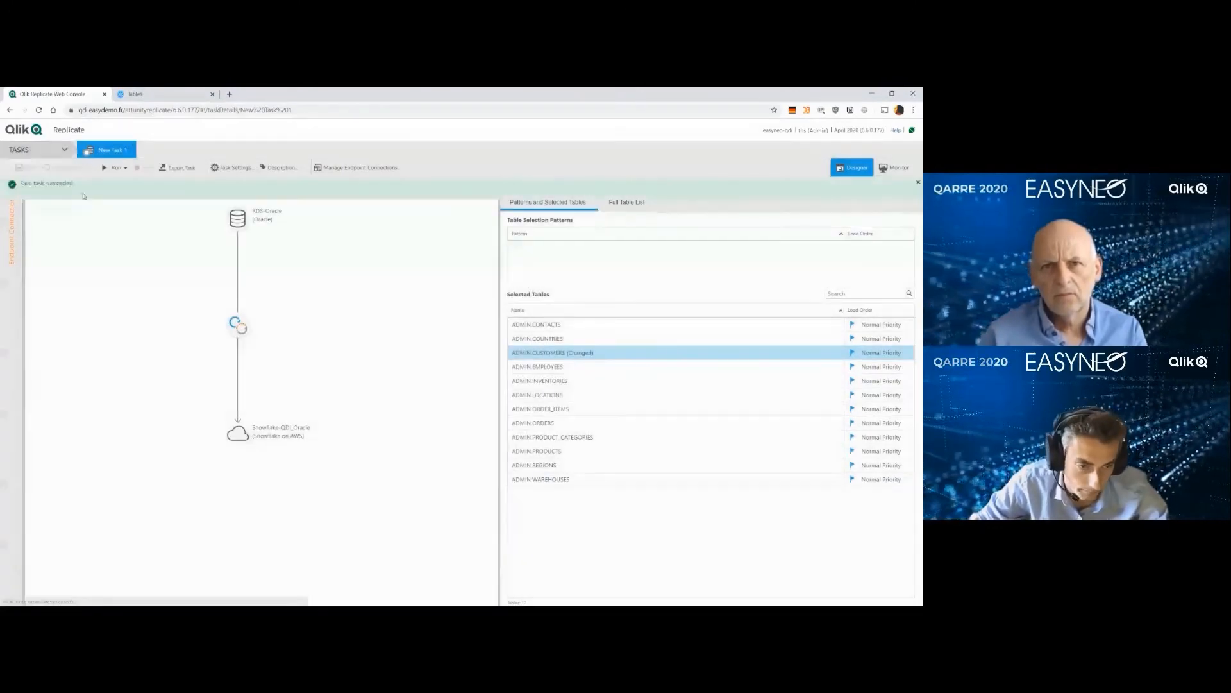
{"action": "left_click", "coordinate": [141, 94]}
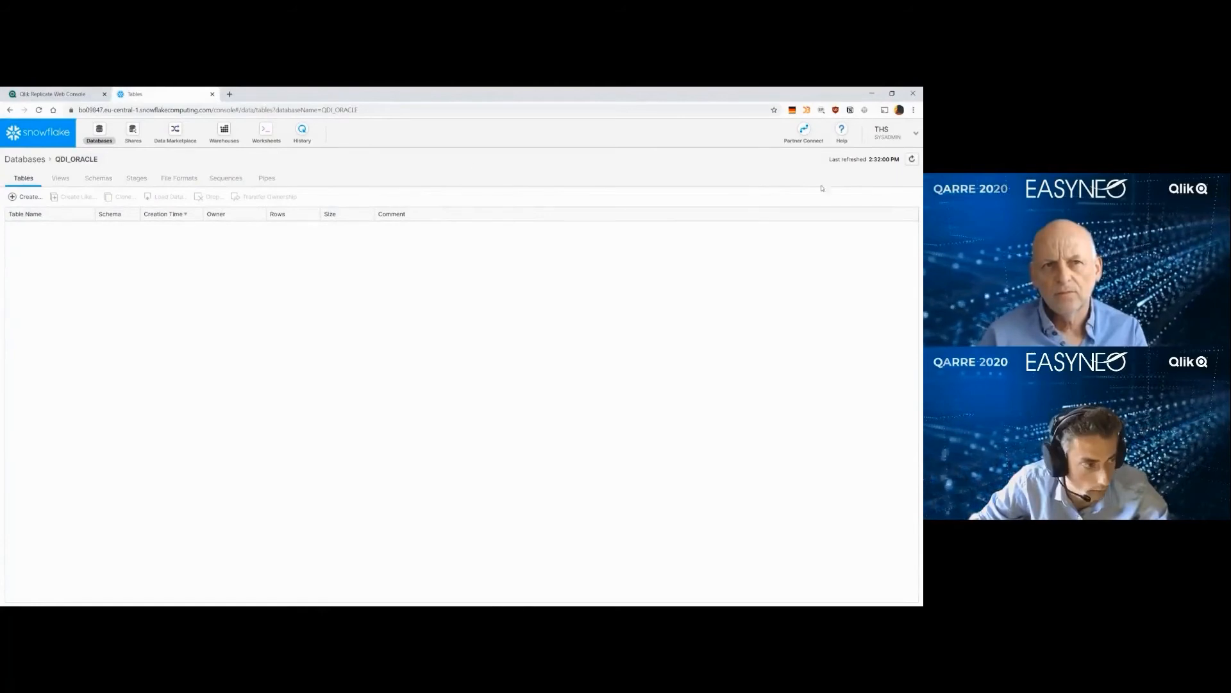
{"action": "left_click", "coordinate": [912, 159]}
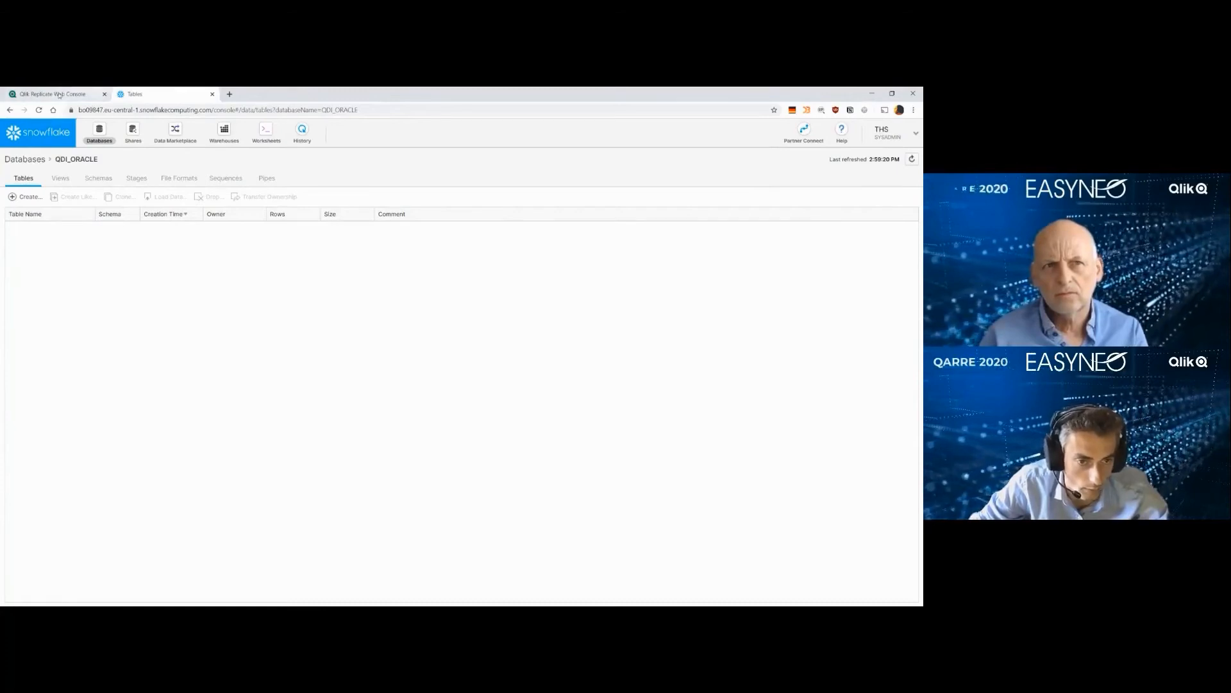
Step: Switch to Qlik Replicate, run the task, and monitor its completed full-load tables and change processing
{"action": "left_click", "coordinate": [52, 94]}
{"action": "left_click", "coordinate": [113, 167]}
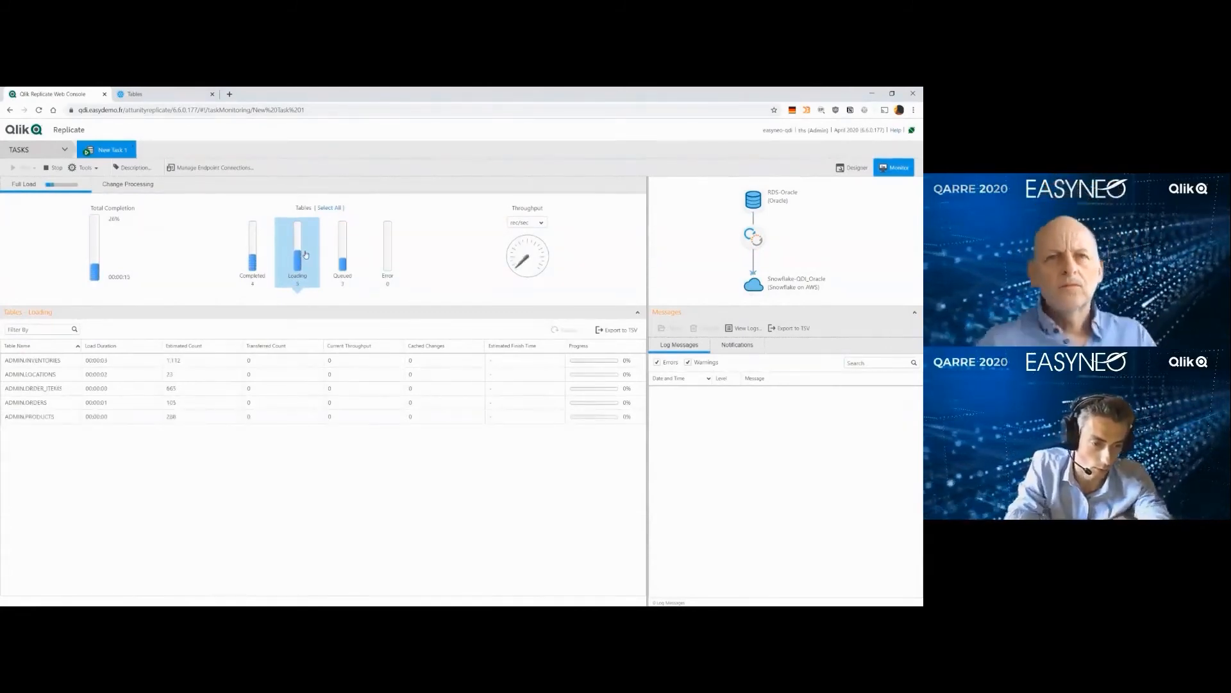
{"action": "left_click", "coordinate": [243, 263]}
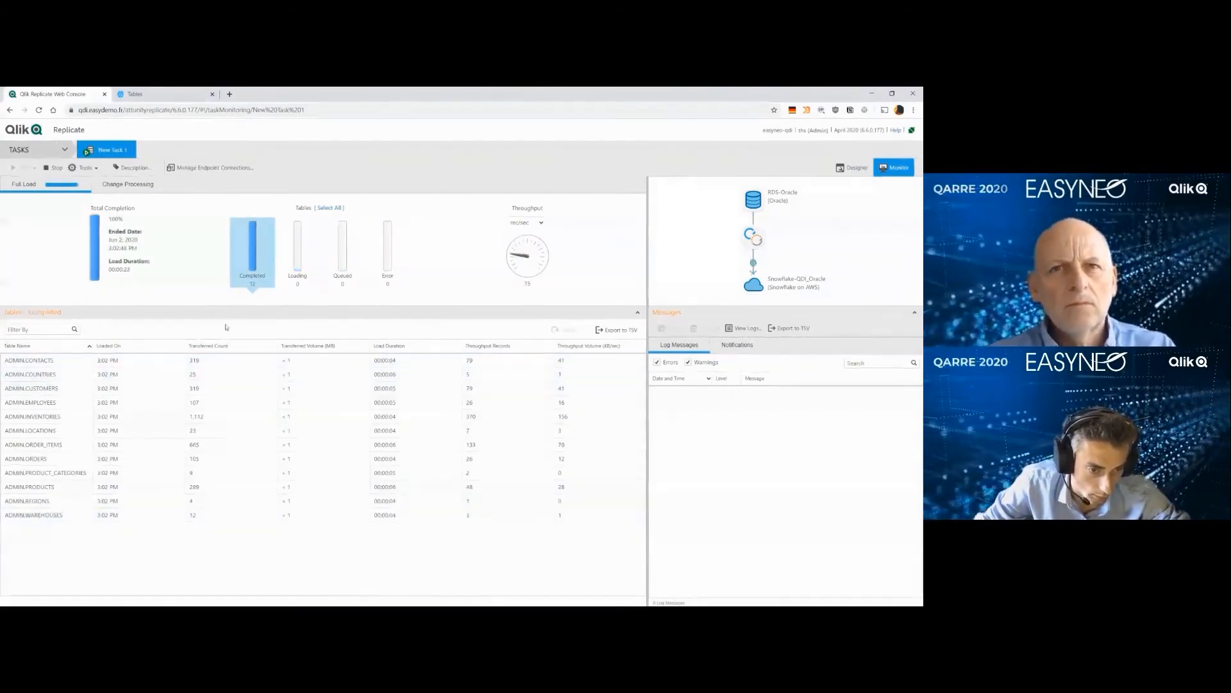
{"action": "mouse_move", "coordinate": [126, 277]}
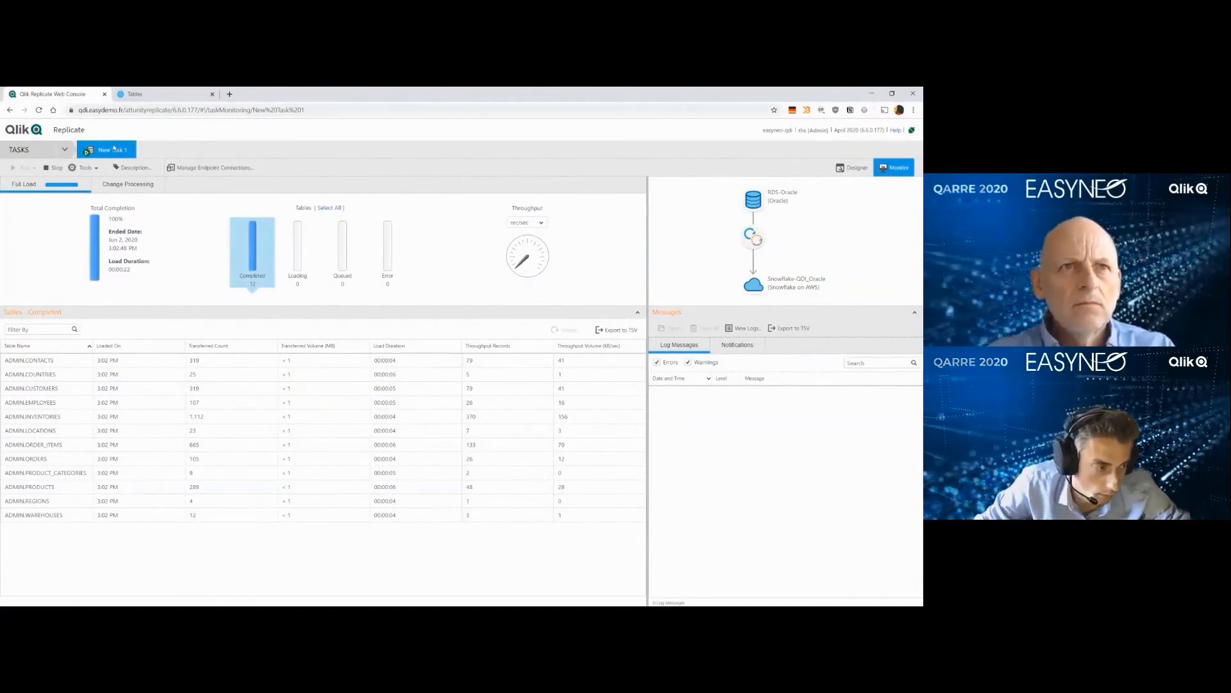
{"action": "left_click", "coordinate": [127, 184]}
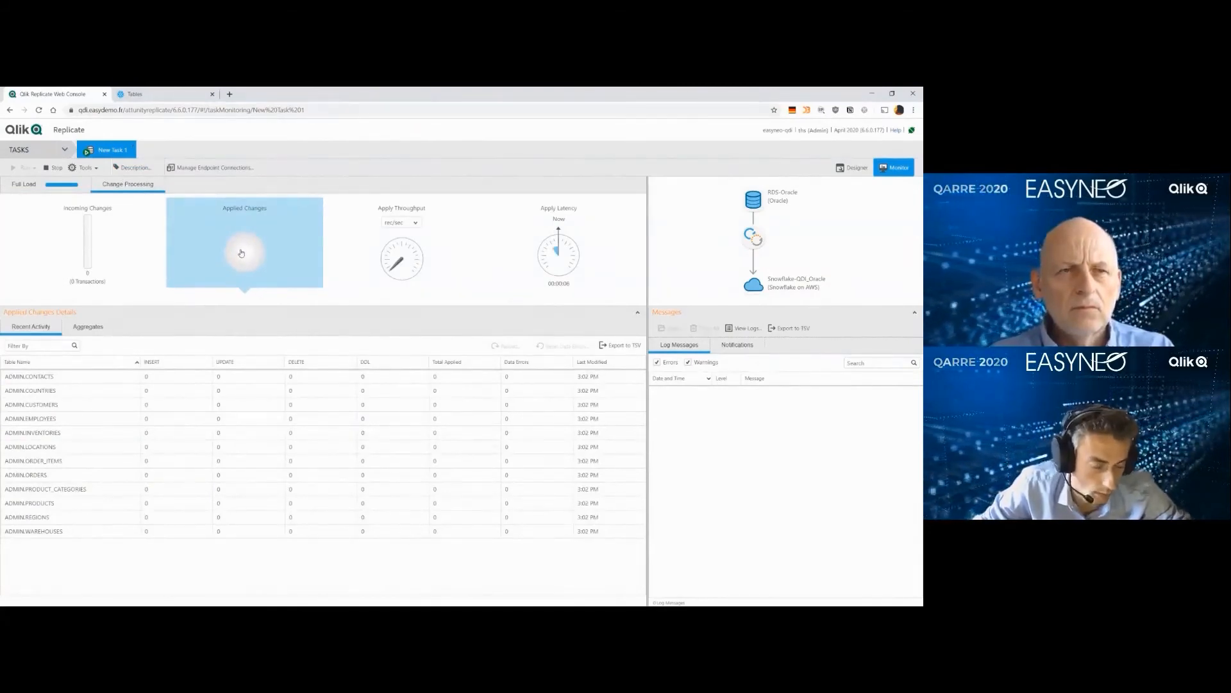
Step: Switch to Snowflake and refresh the QDI_ORACLE table list to check the tables in the landing schema
{"action": "left_click", "coordinate": [135, 94]}
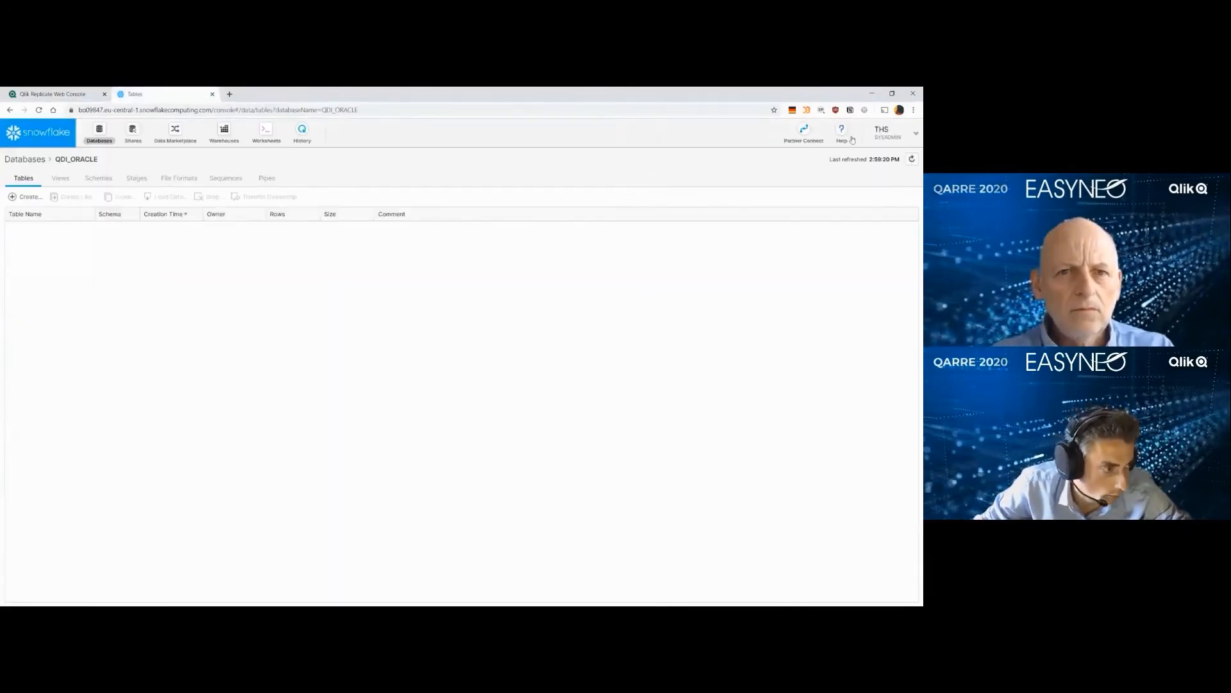
{"action": "left_click", "coordinate": [911, 160]}
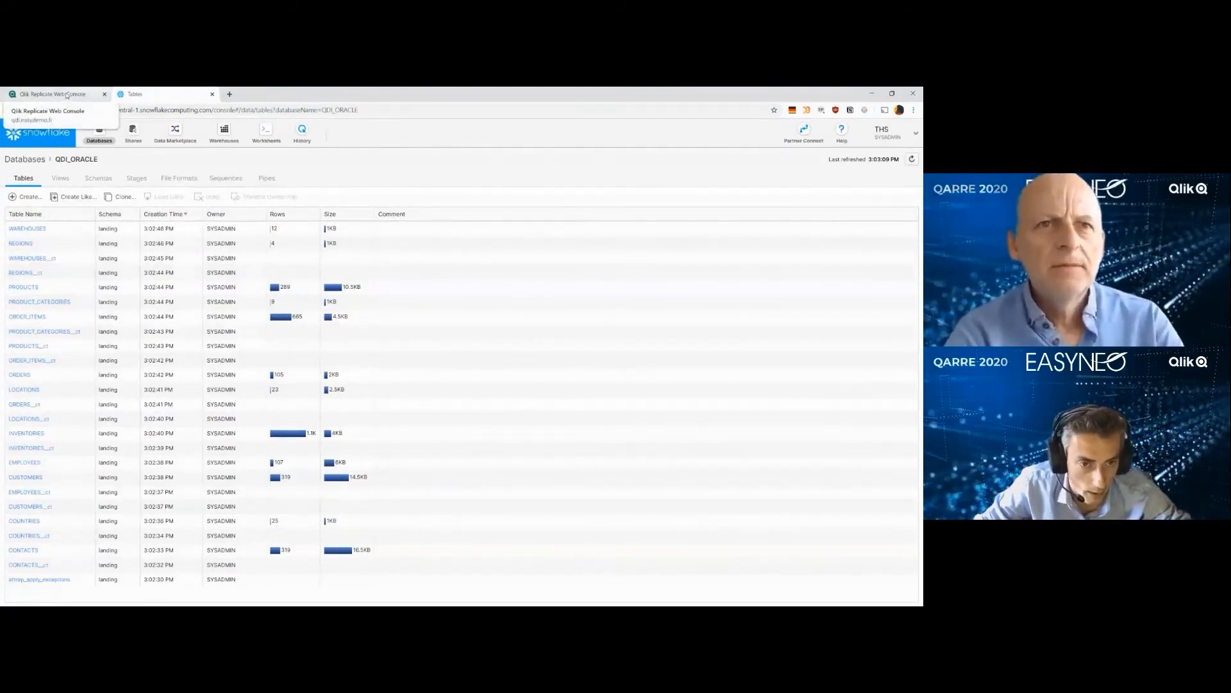
Step: Switch to Qlik Replicate and review the applied changes for the ADMIN tables CUSTOMERS, EMPLOYEES, ORDER_ITEMS and ORDERS
{"action": "left_click", "coordinate": [67, 95]}
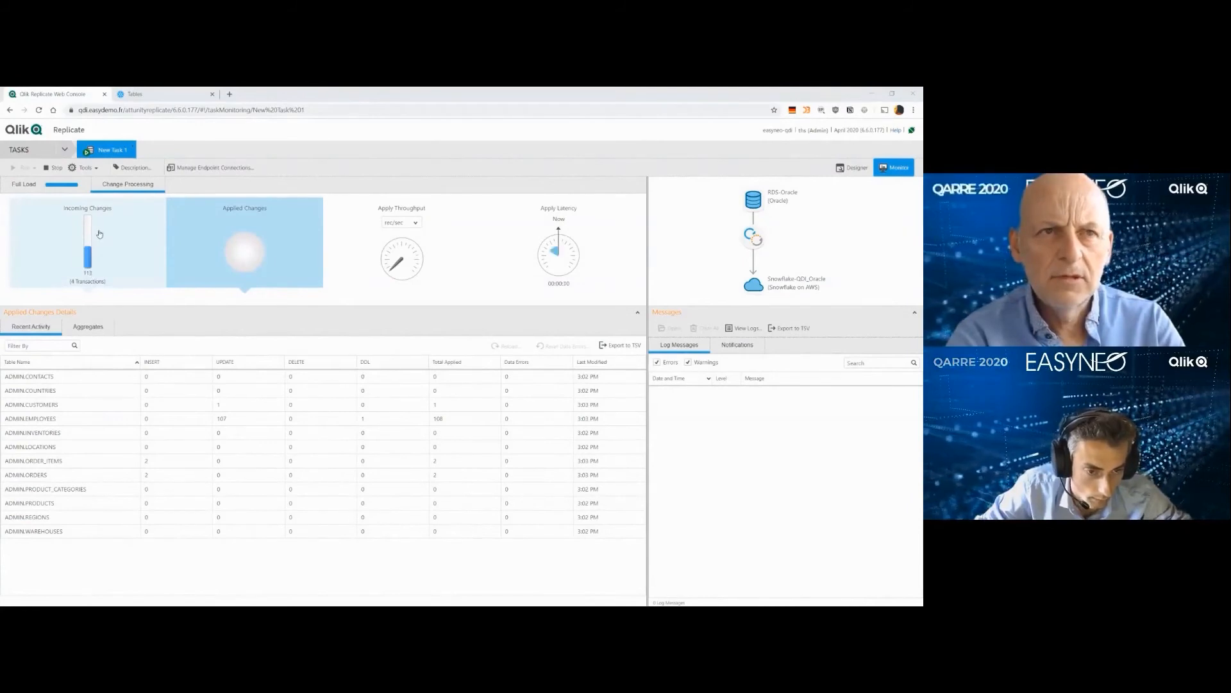
{"action": "left_click", "coordinate": [216, 405]}
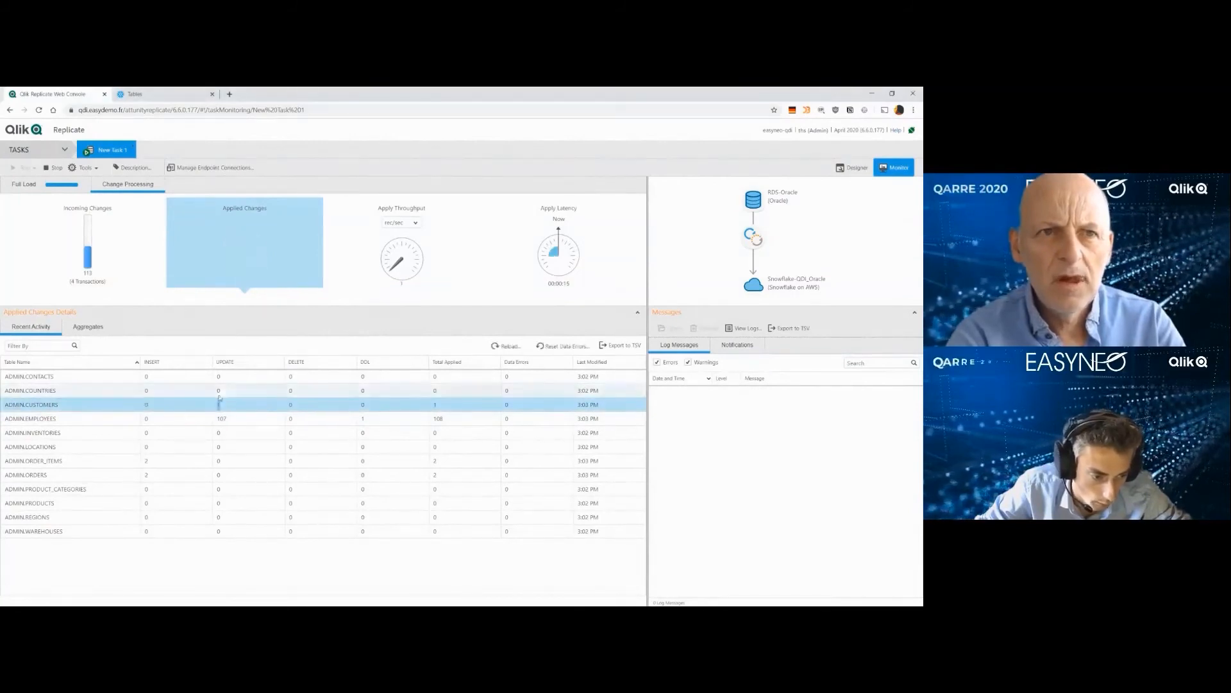
{"action": "left_click", "coordinate": [363, 418]}
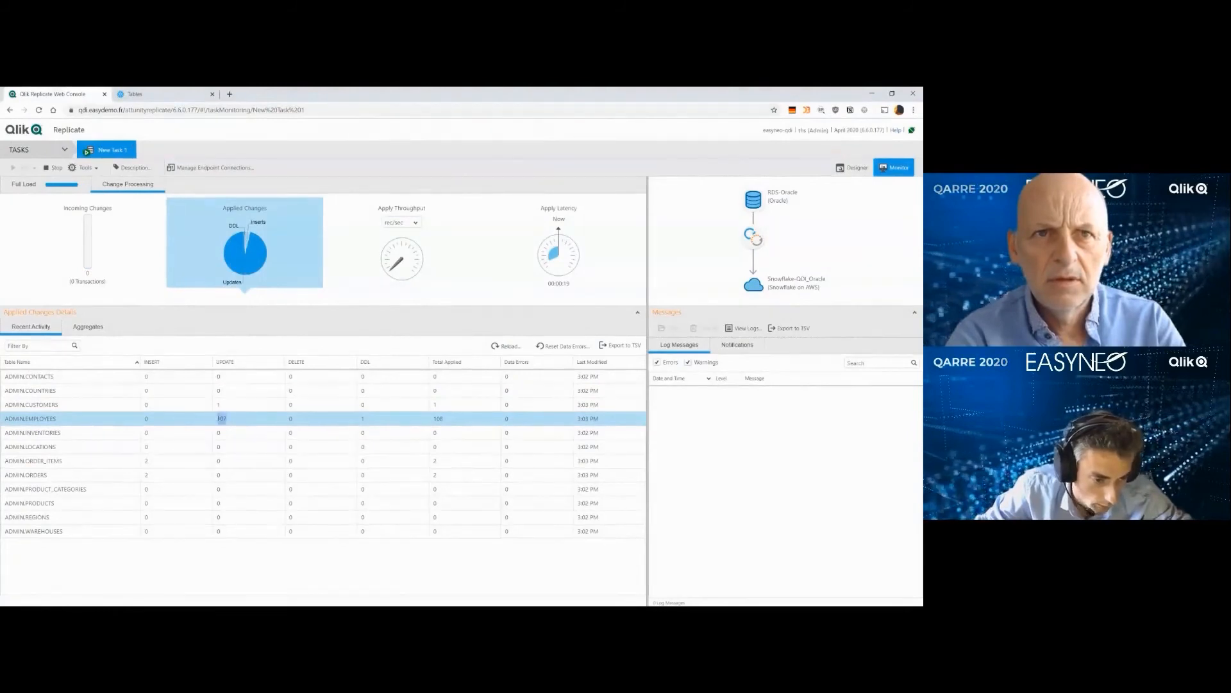
{"action": "left_click", "coordinate": [147, 462]}
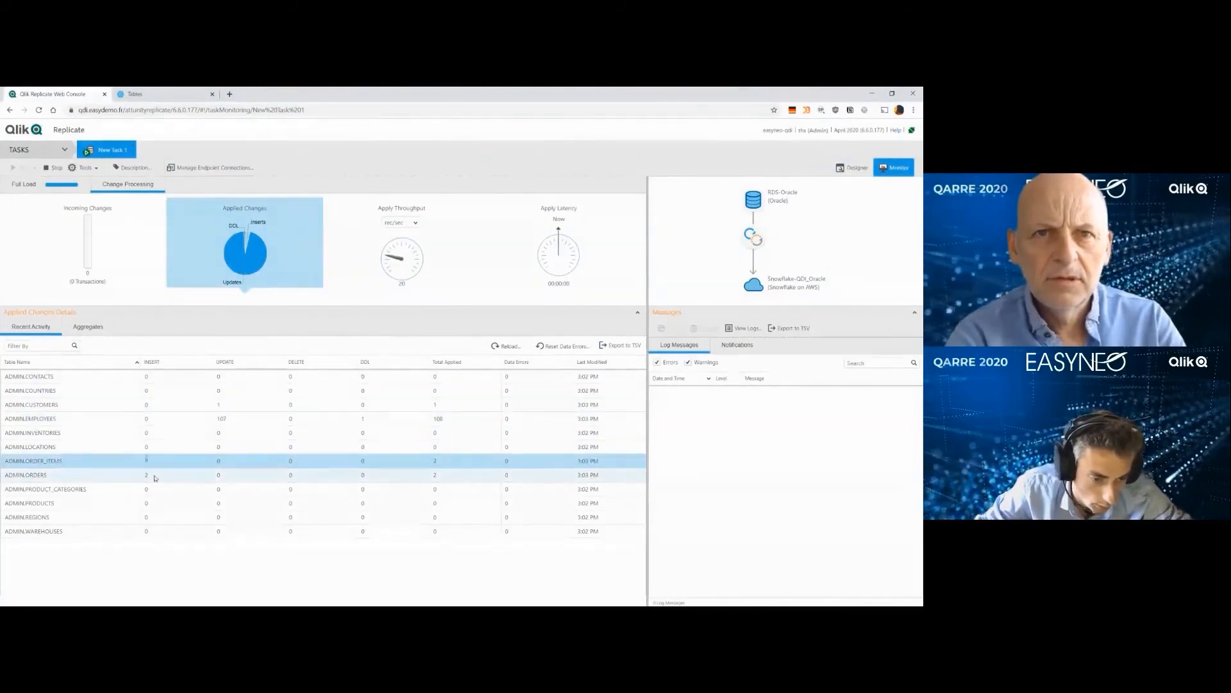
{"action": "left_click", "coordinate": [152, 476]}
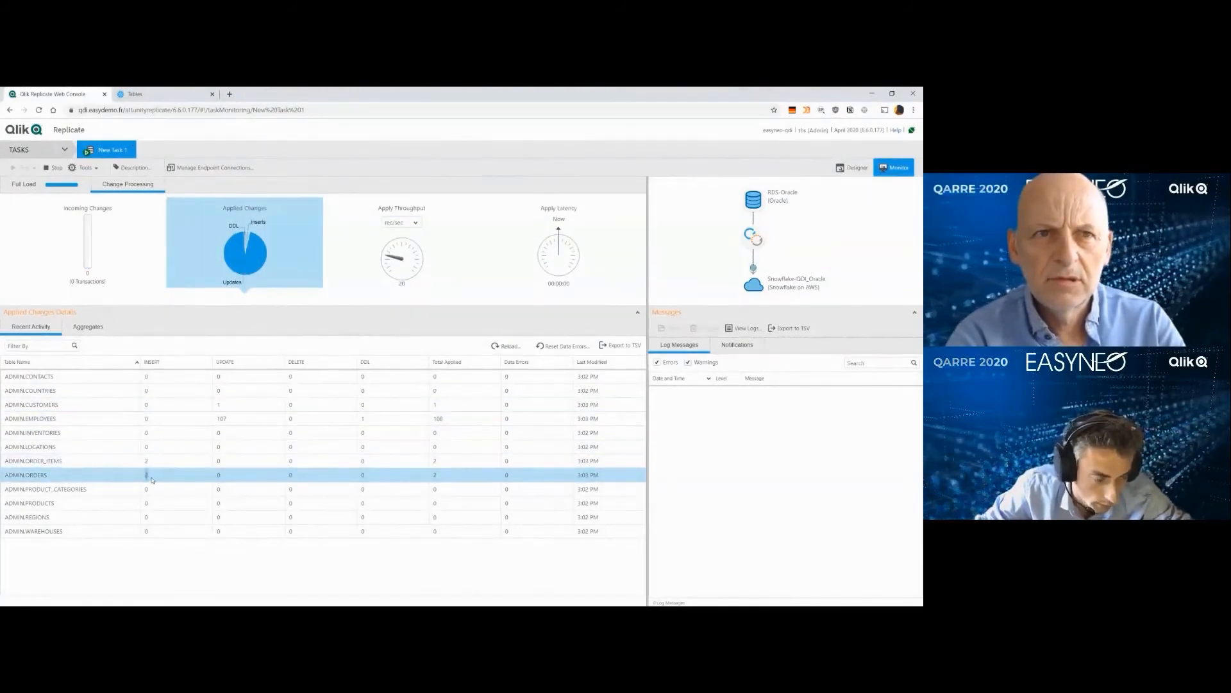
{"action": "mouse_move", "coordinate": [261, 252]}
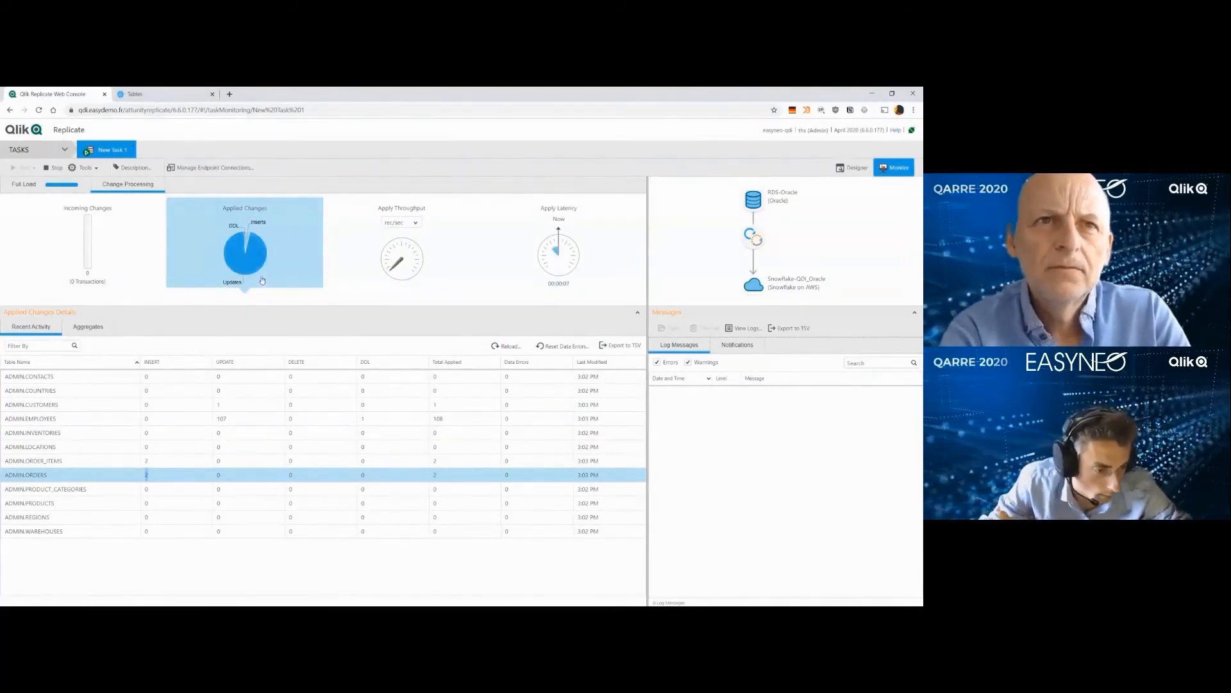
Step: Switch to Snowflake, run the worksheet's select query on the landing CUSTOMERS__ct table, and enlarge the results area and NAME column
{"action": "left_click", "coordinate": [152, 89]}
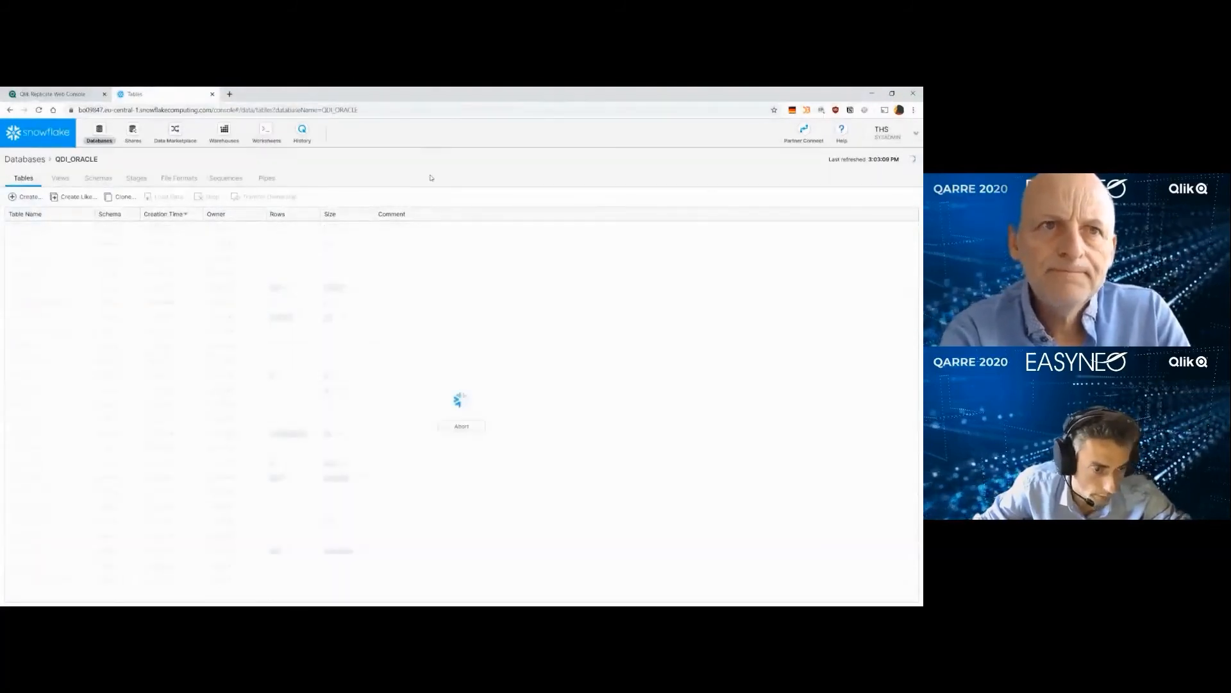
{"action": "left_click", "coordinate": [261, 145]}
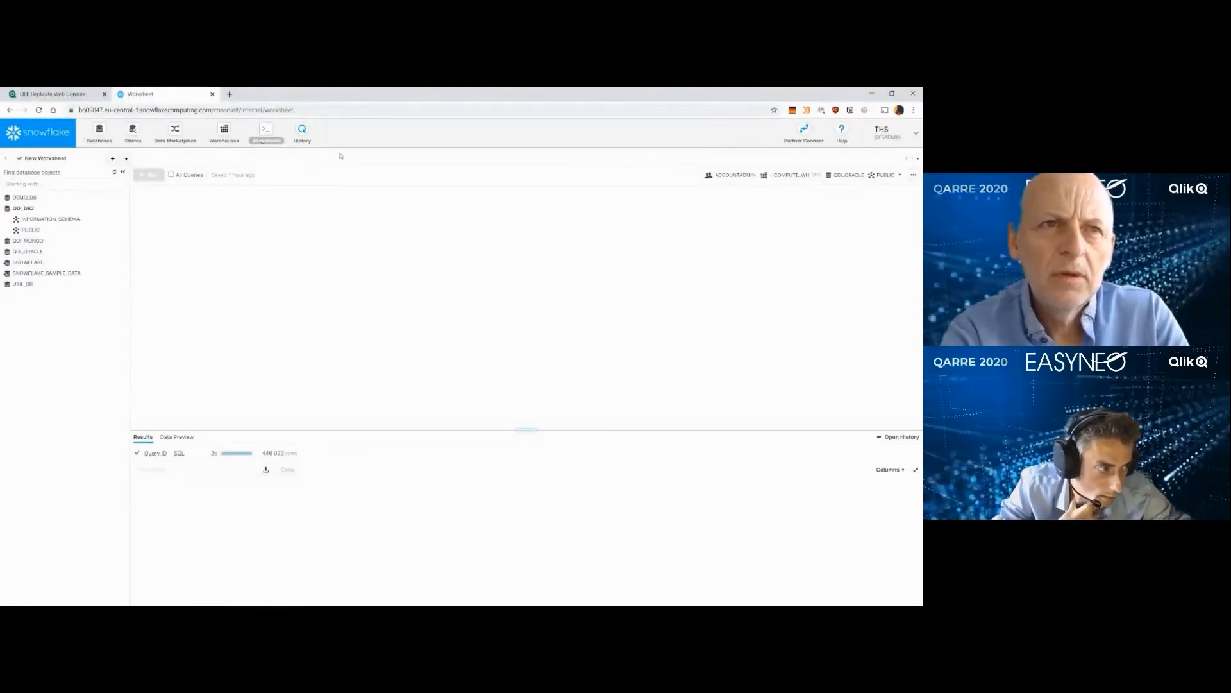
{"action": "left_click", "coordinate": [900, 176]}
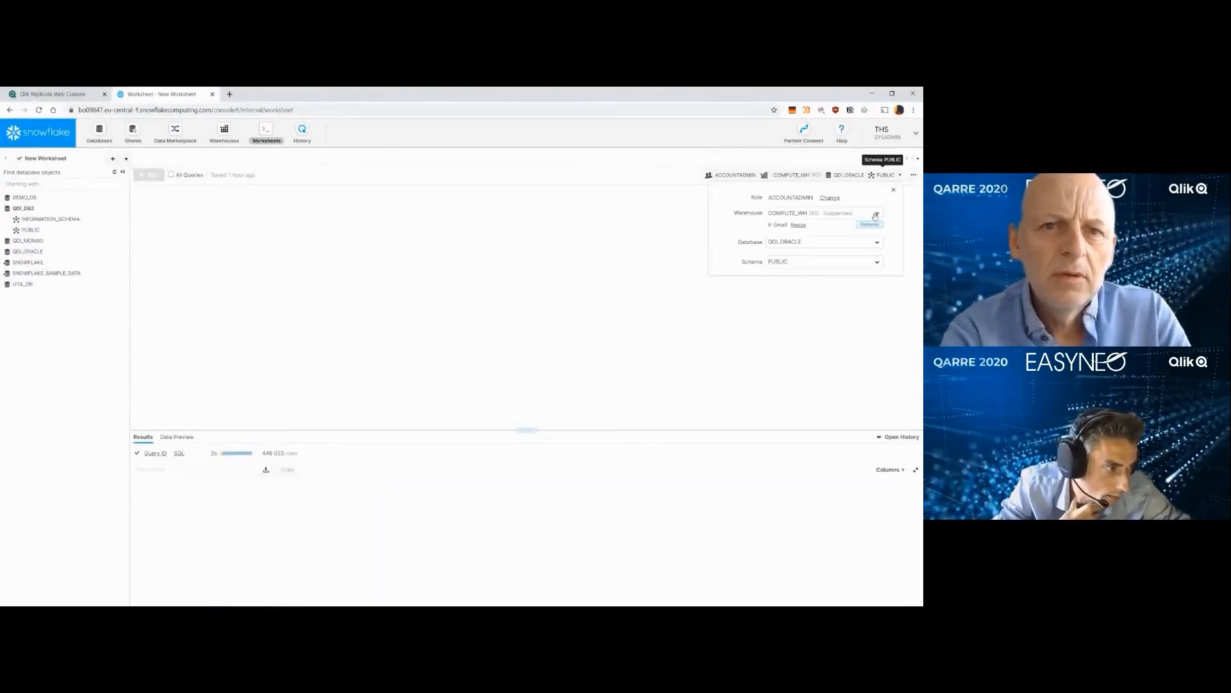
{"action": "left_click", "coordinate": [869, 178]}
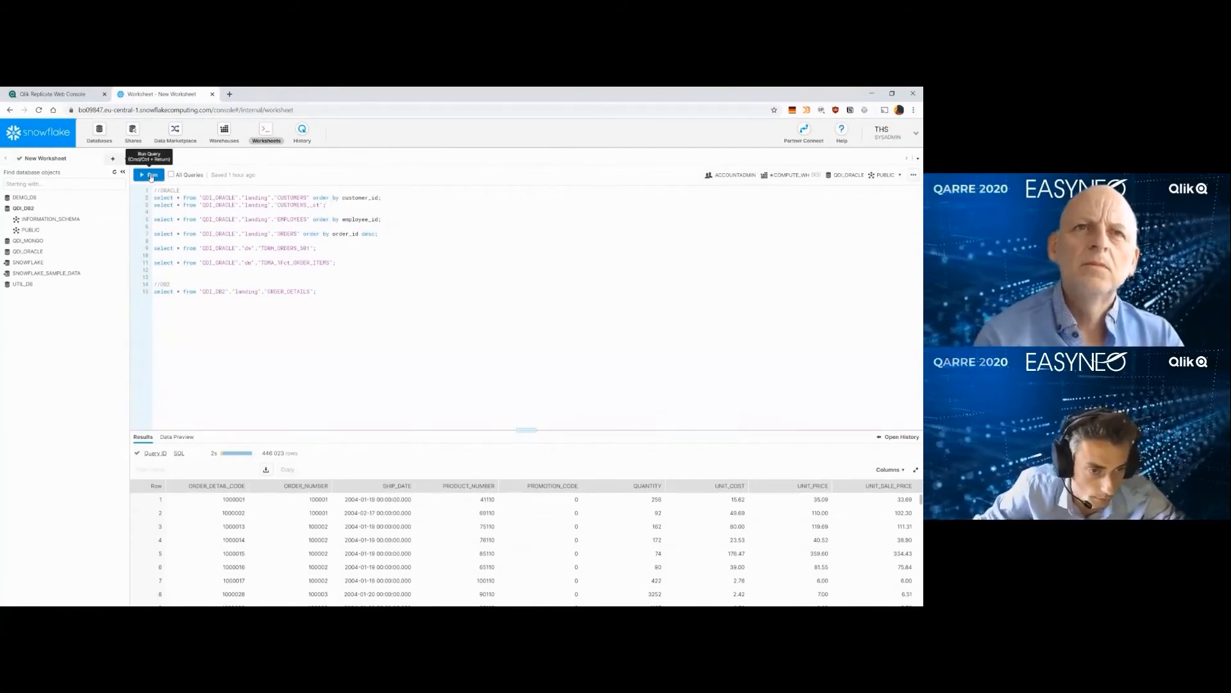
{"action": "left_click", "coordinate": [152, 177]}
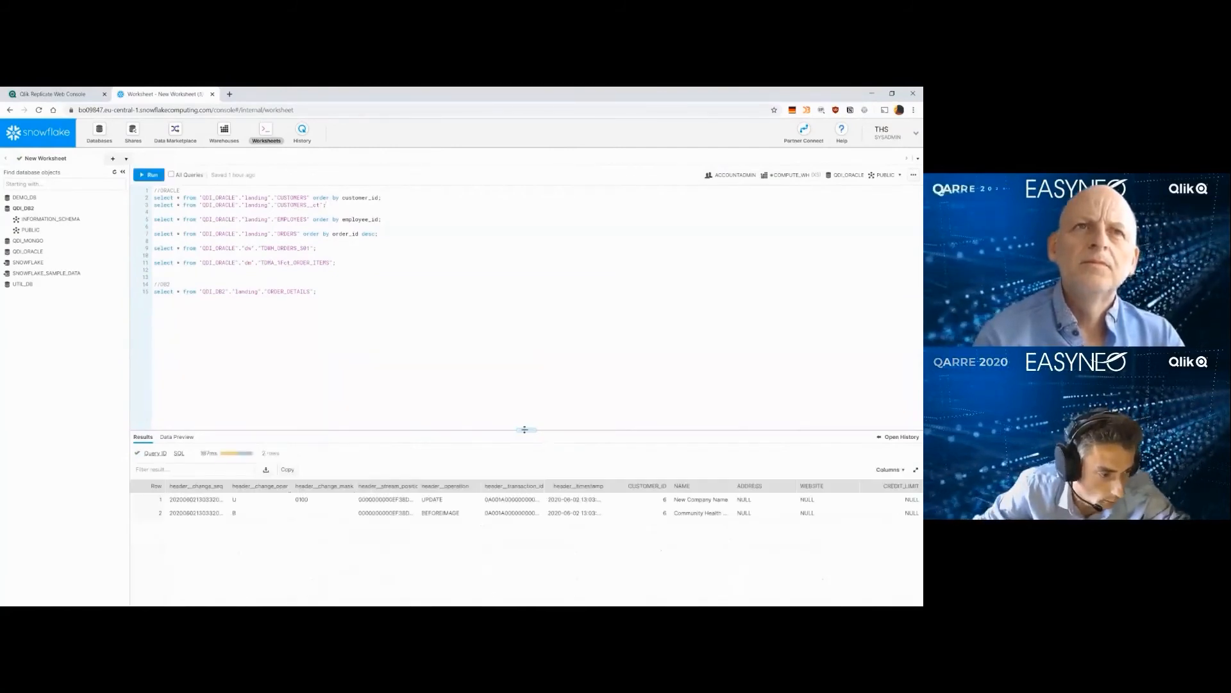
{"action": "left_click_drag", "start_coordinate": [525, 426], "coordinate": [508, 310]}
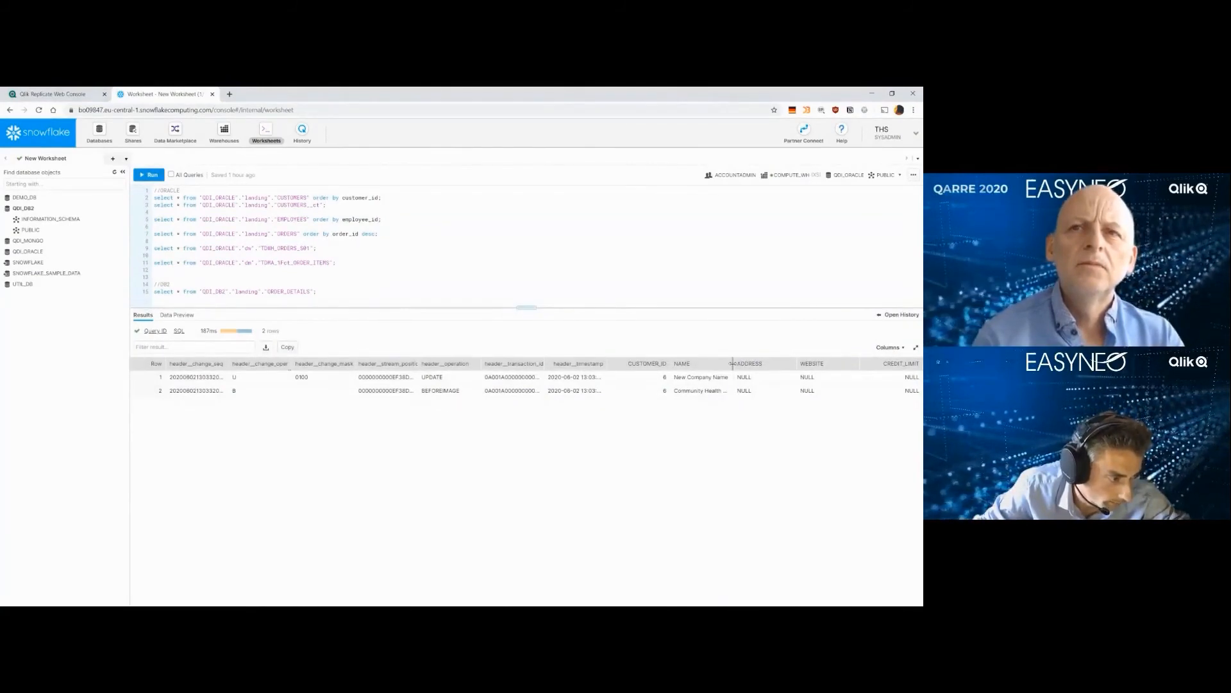
{"action": "left_click_drag", "start_coordinate": [733, 363], "coordinate": [783, 363]}
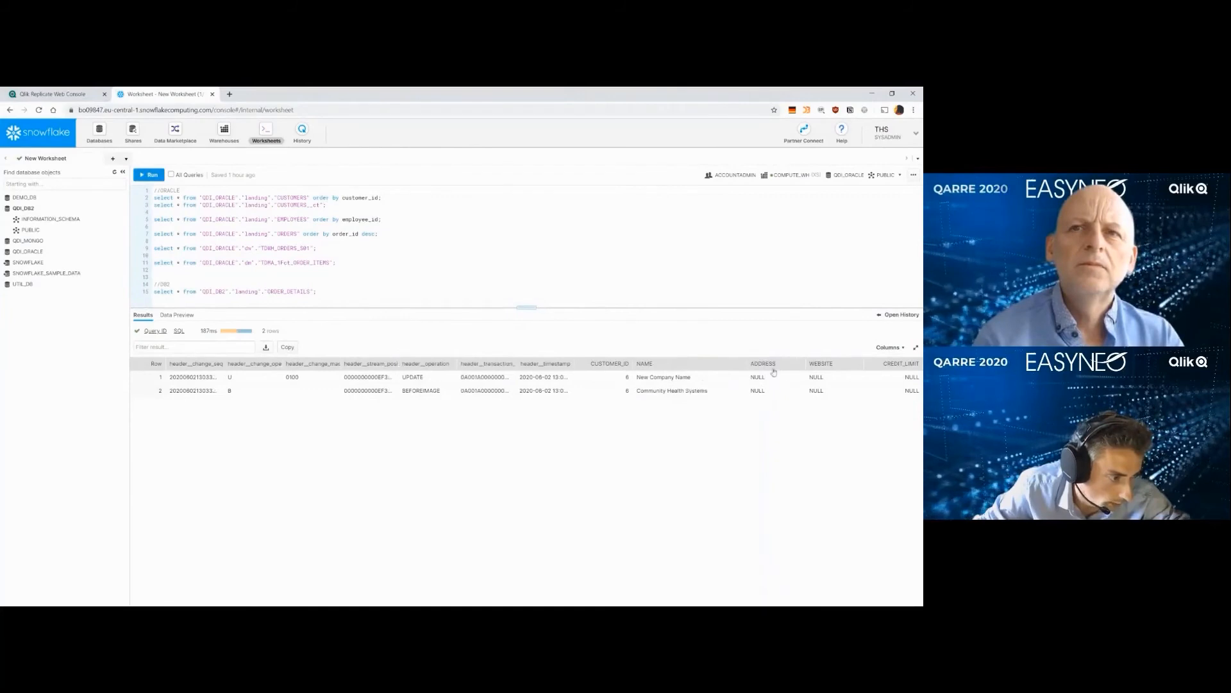
Step: Compare the header operation and NAME values of the BEFOREIMAGE and UPDATE rows in the CUSTOMERS__ct results
{"action": "double_click", "coordinate": [419, 390]}
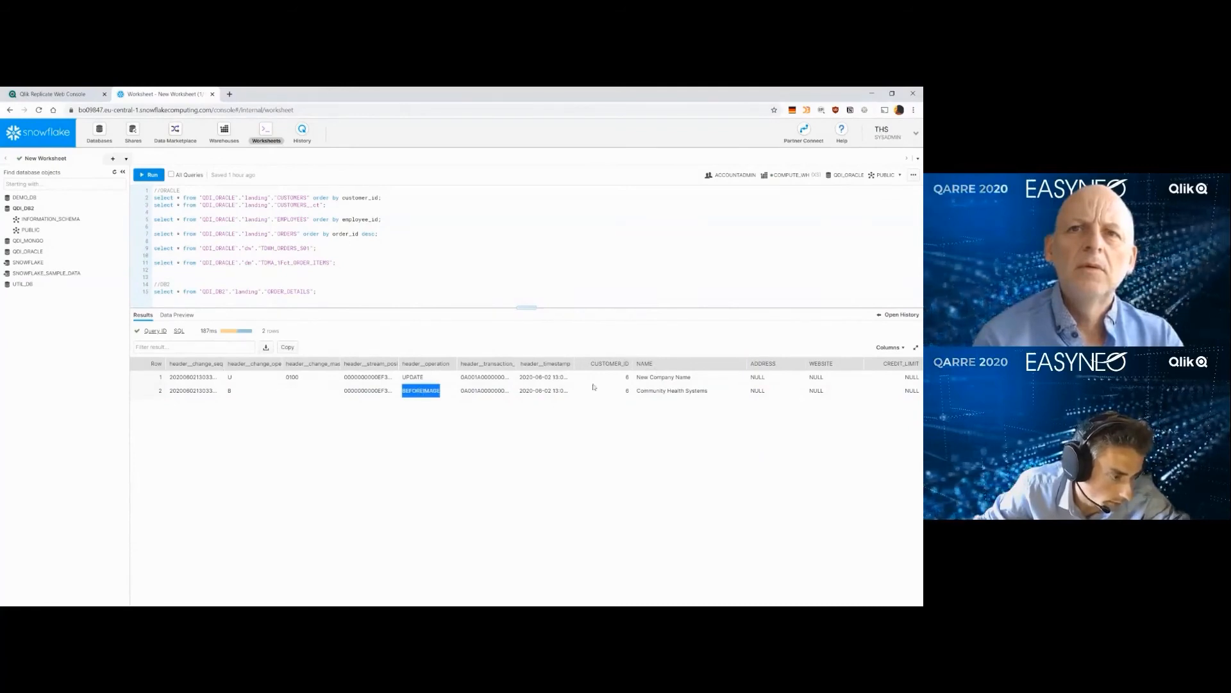
{"action": "left_click_drag", "start_coordinate": [637, 391], "coordinate": [709, 391]}
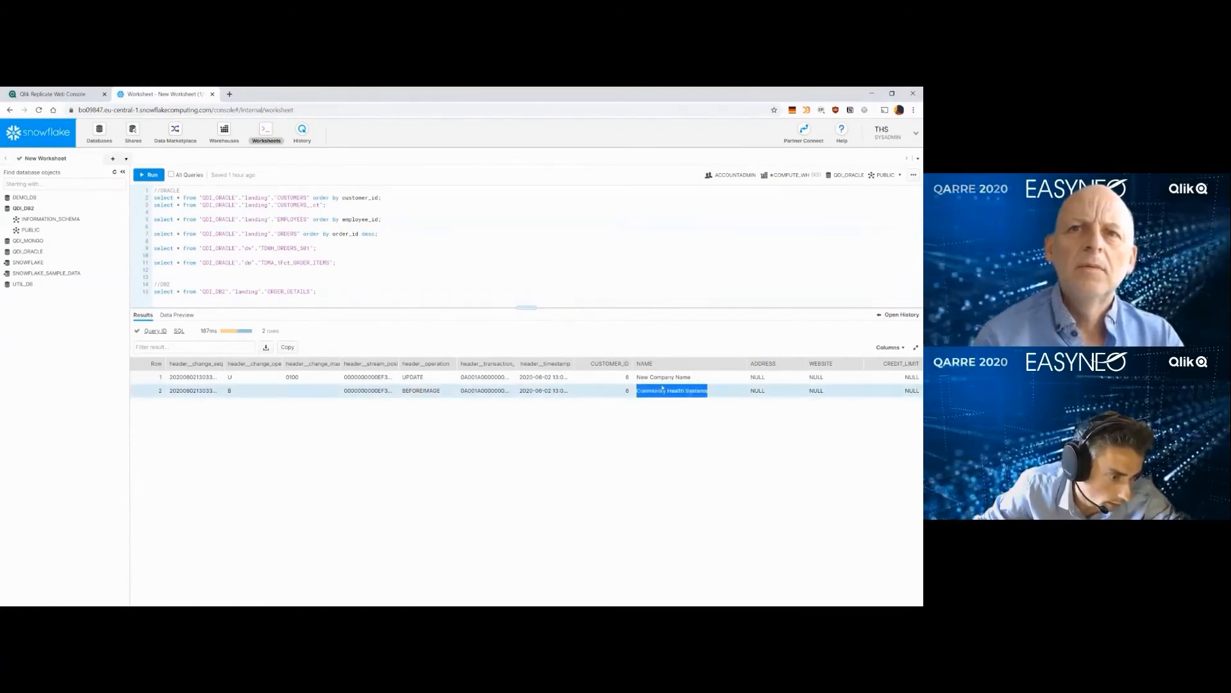
{"action": "double_click", "coordinate": [418, 376]}
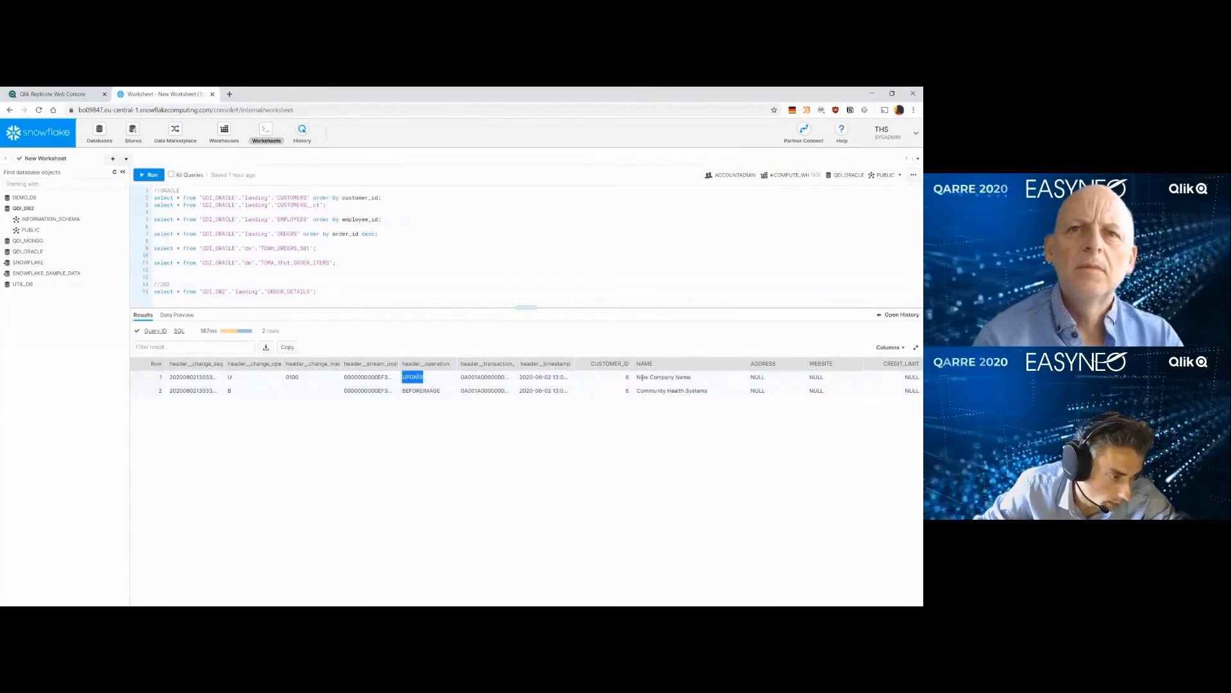
{"action": "left_click_drag", "start_coordinate": [638, 377], "coordinate": [692, 381]}
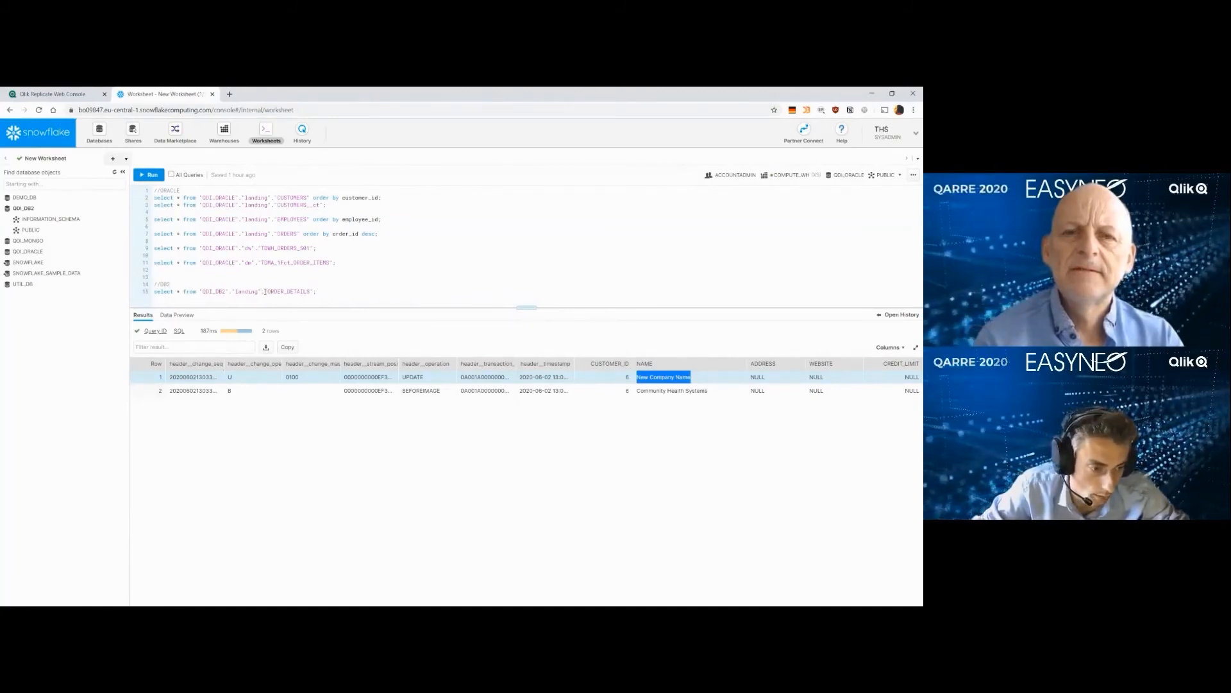
{"action": "left_click", "coordinate": [263, 292]}
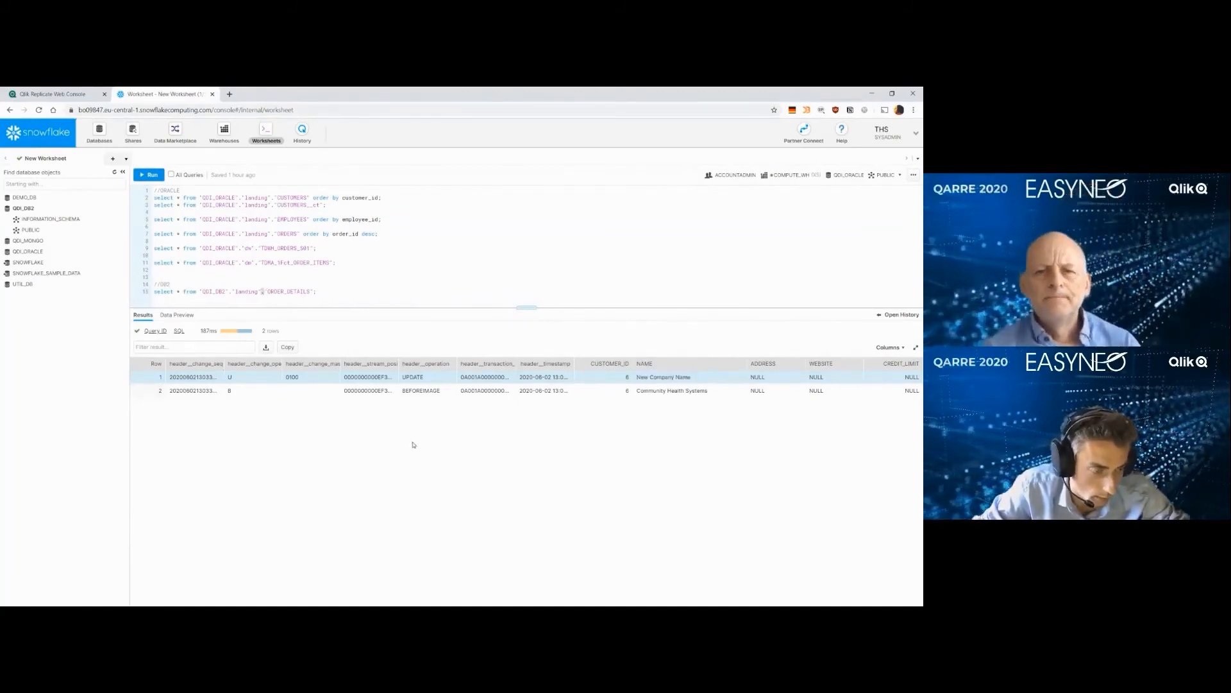
Step: Switch to Qlik Replicate and create the full-load-only task New Task 2 with DB2 as source and Snowflake-QDI_DB2 as target
{"action": "left_click", "coordinate": [62, 92]}
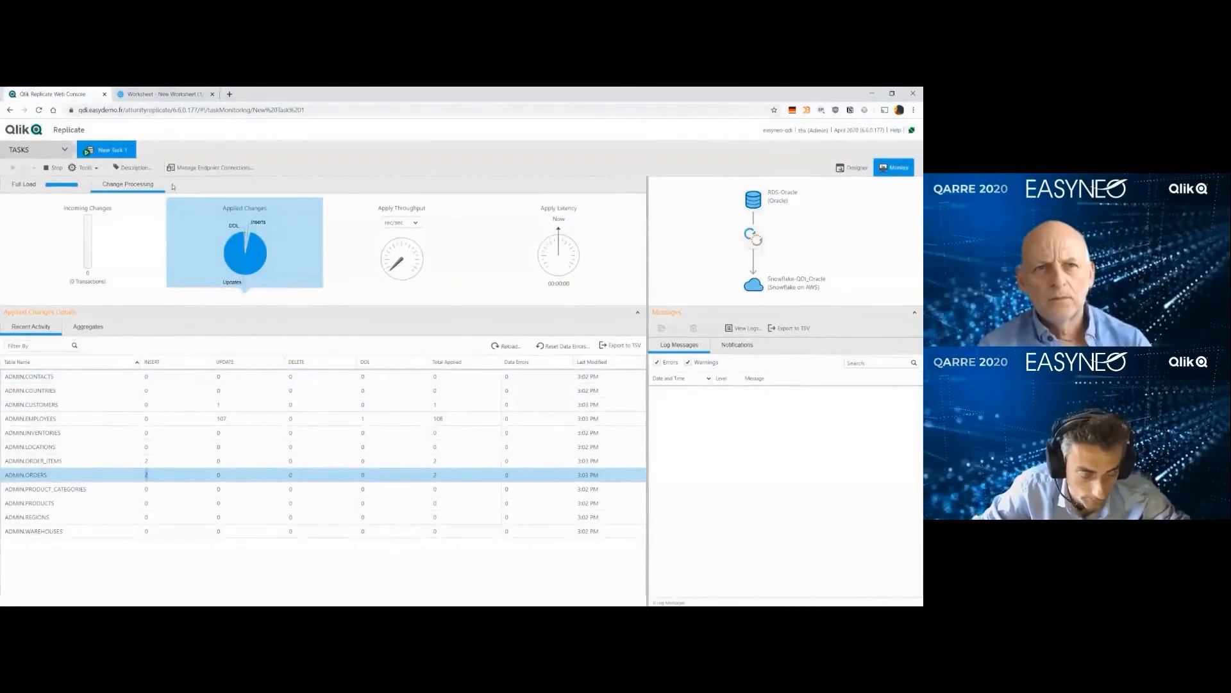
{"action": "left_click", "coordinate": [132, 150]}
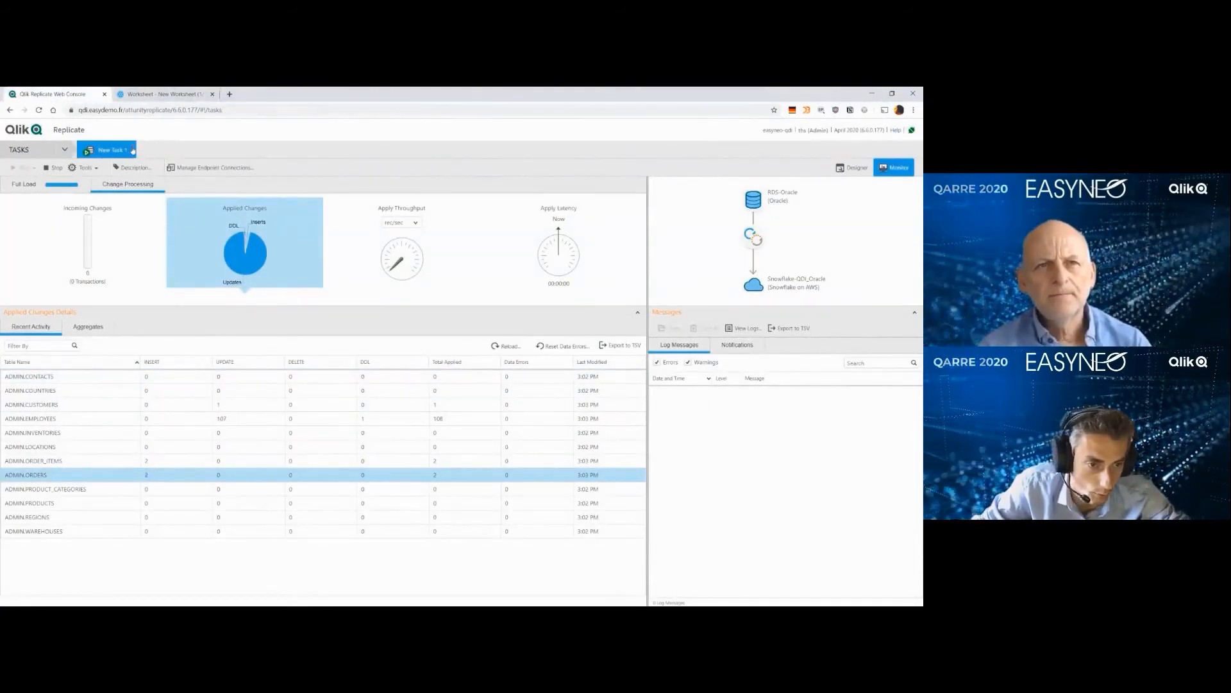
{"action": "left_click", "coordinate": [28, 168]}
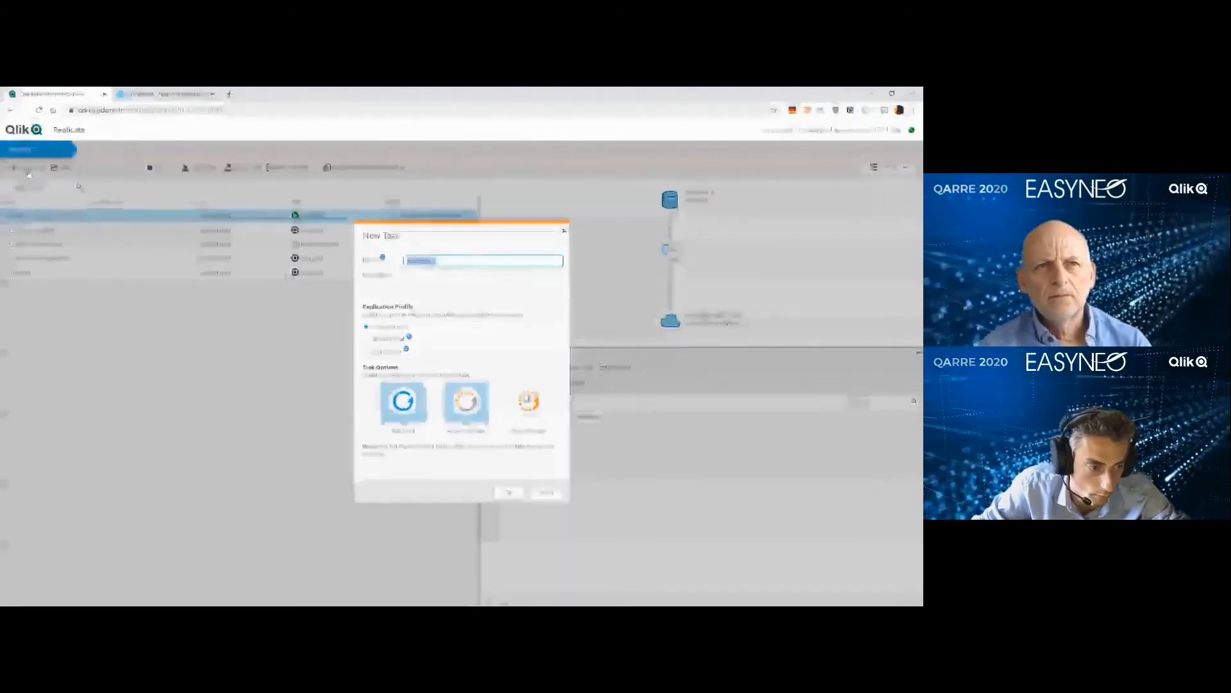
{"action": "left_click", "coordinate": [457, 417]}
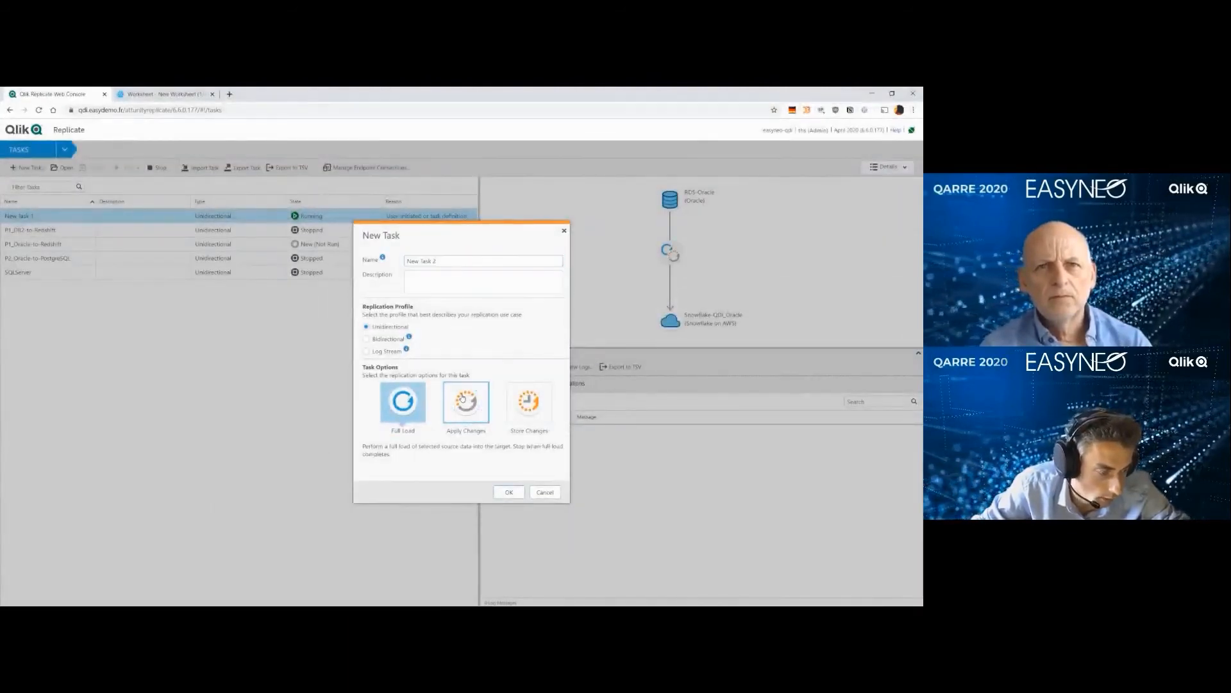
{"action": "left_click", "coordinate": [509, 492]}
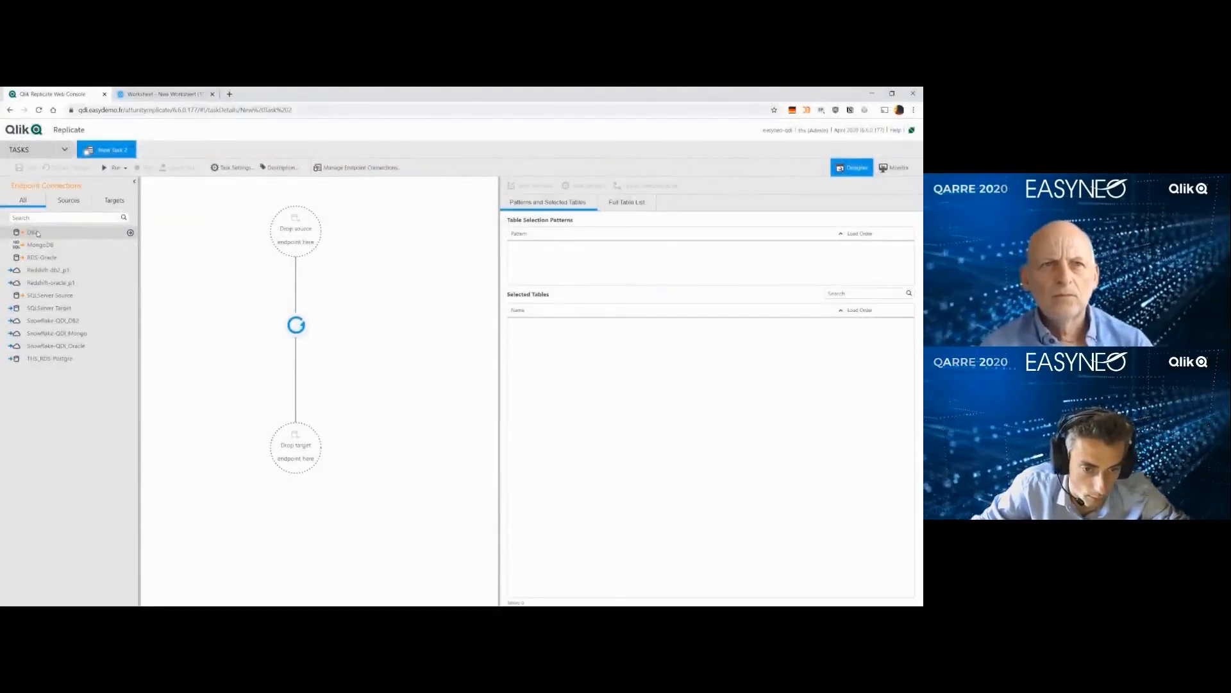
{"action": "left_click_drag", "start_coordinate": [40, 235], "coordinate": [282, 248]}
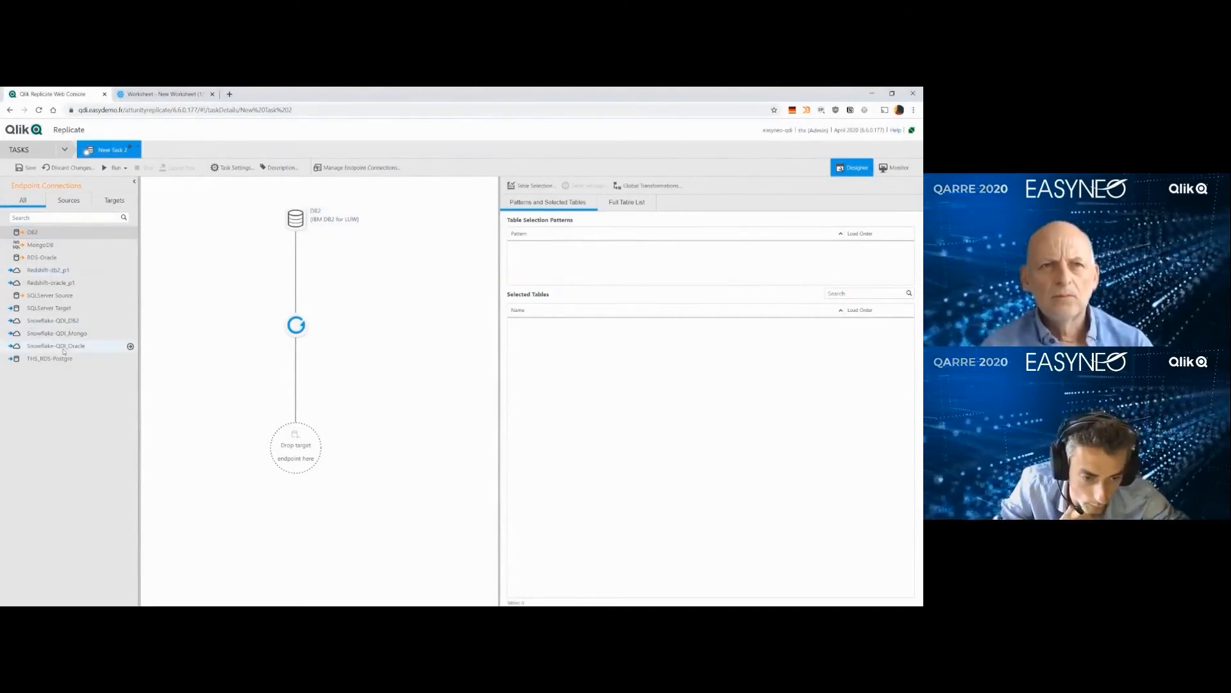
{"action": "left_click_drag", "start_coordinate": [55, 321], "coordinate": [275, 448]}
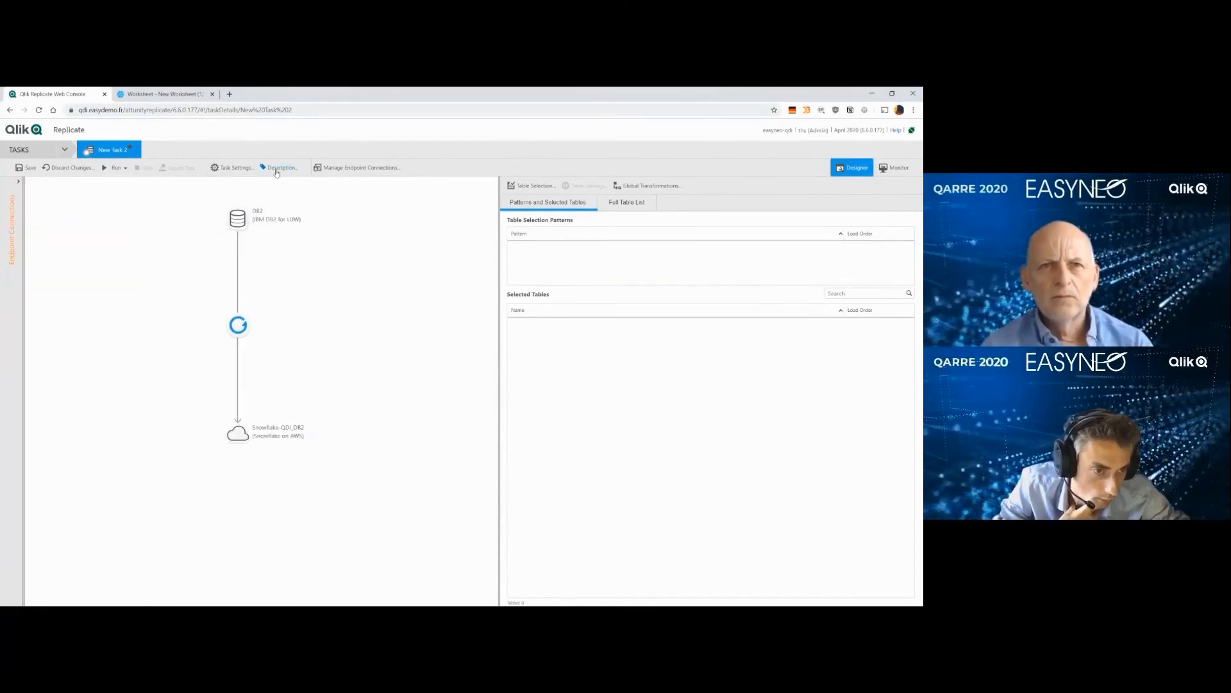
Step: Set the task's target table schema to landing and enable primary key or unique index creation after full load completes
{"action": "left_click", "coordinate": [239, 168]}
{"action": "left_click", "coordinate": [544, 259]}
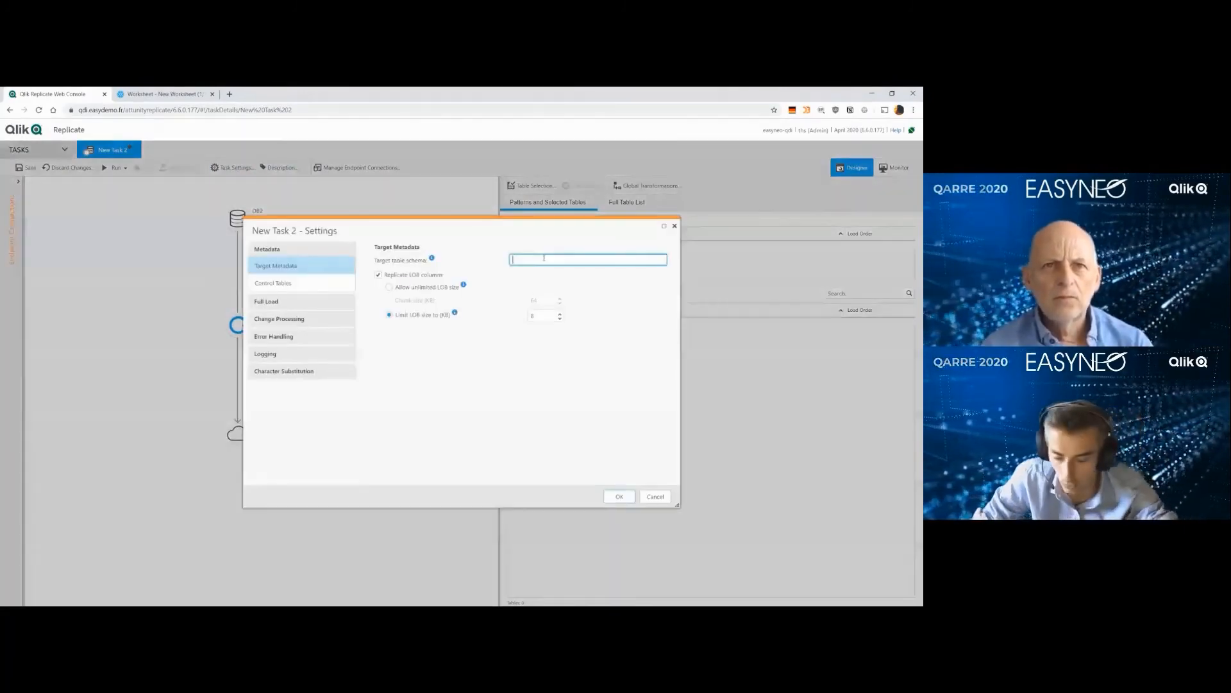
{"action": "type", "text": "isr"}
{"action": "type", "text": "ding"}
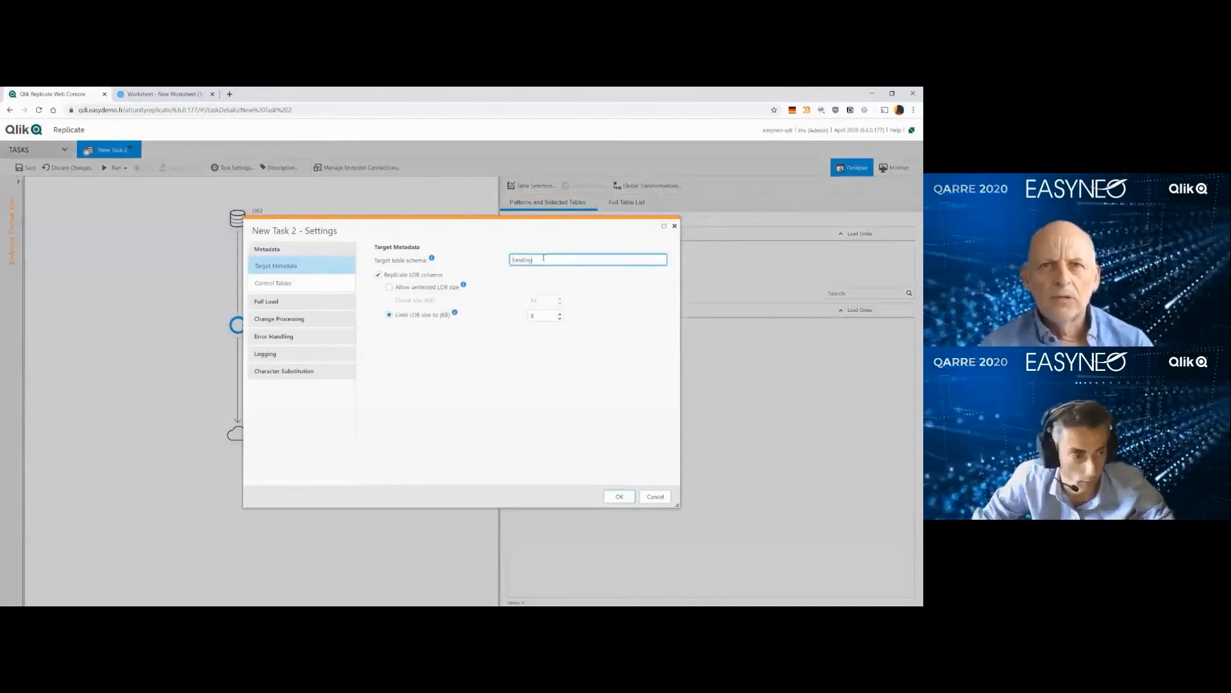
{"action": "left_click", "coordinate": [267, 301]}
{"action": "left_click", "coordinate": [378, 365]}
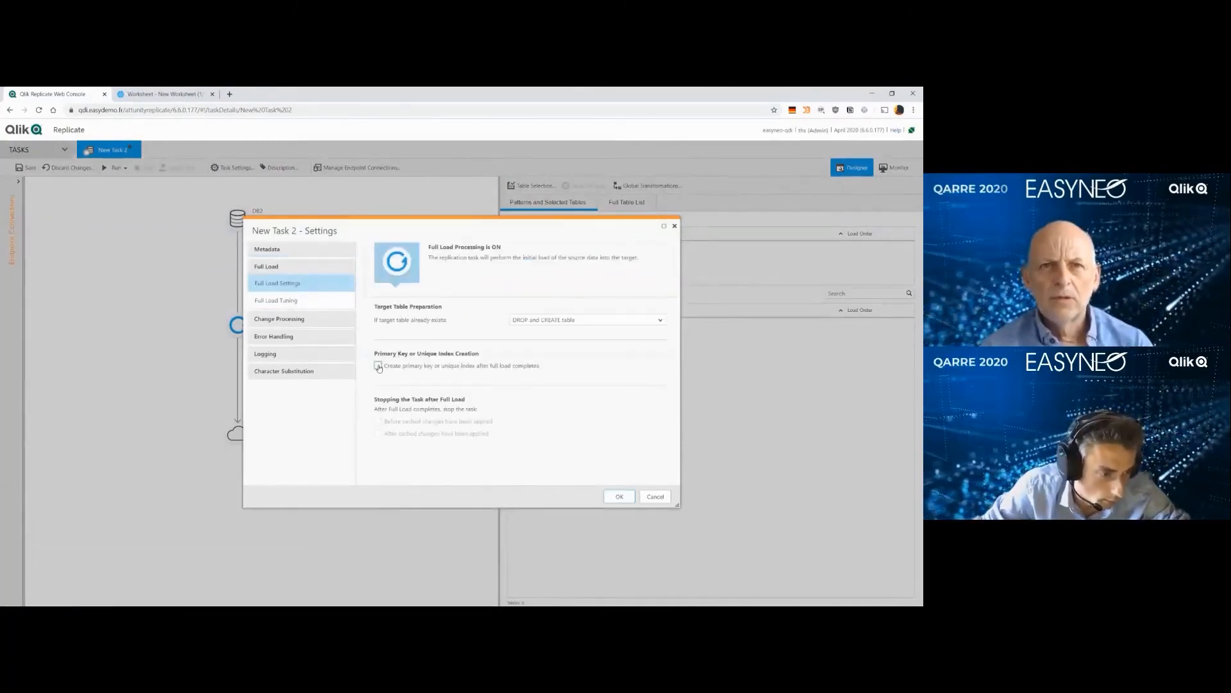
{"action": "left_click", "coordinate": [618, 497]}
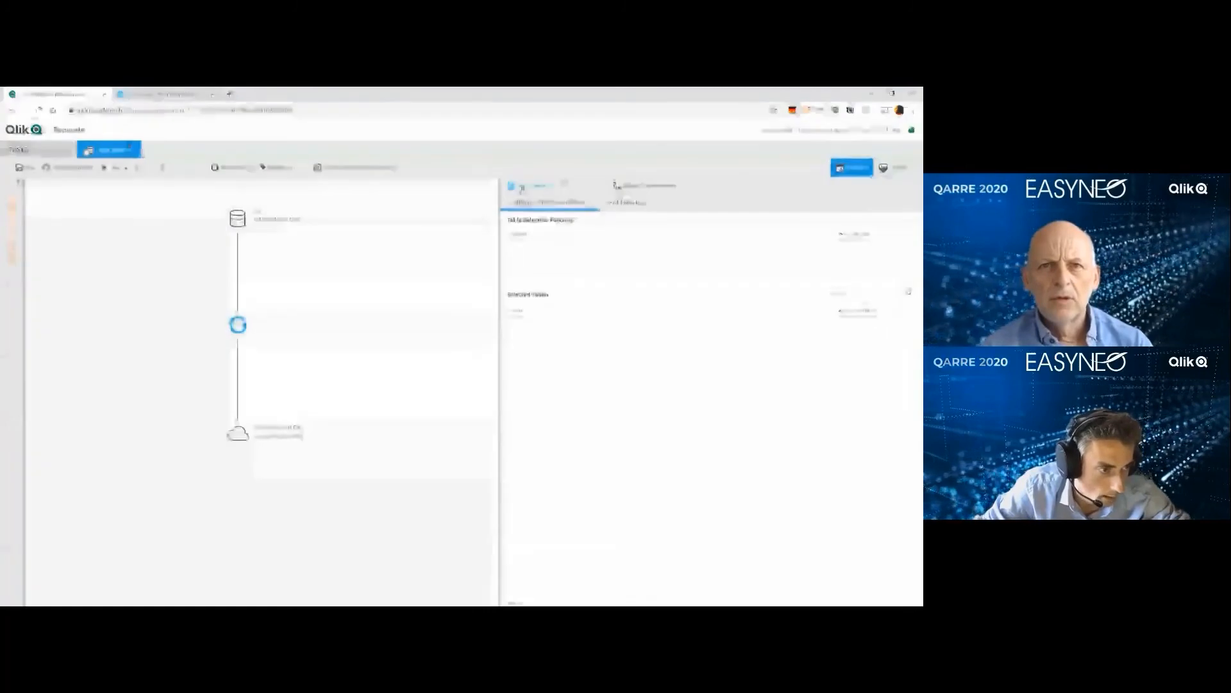
Step: Test the connection of the Snowflake-QDI_DB2 endpoint
{"action": "left_click", "coordinate": [359, 168]}
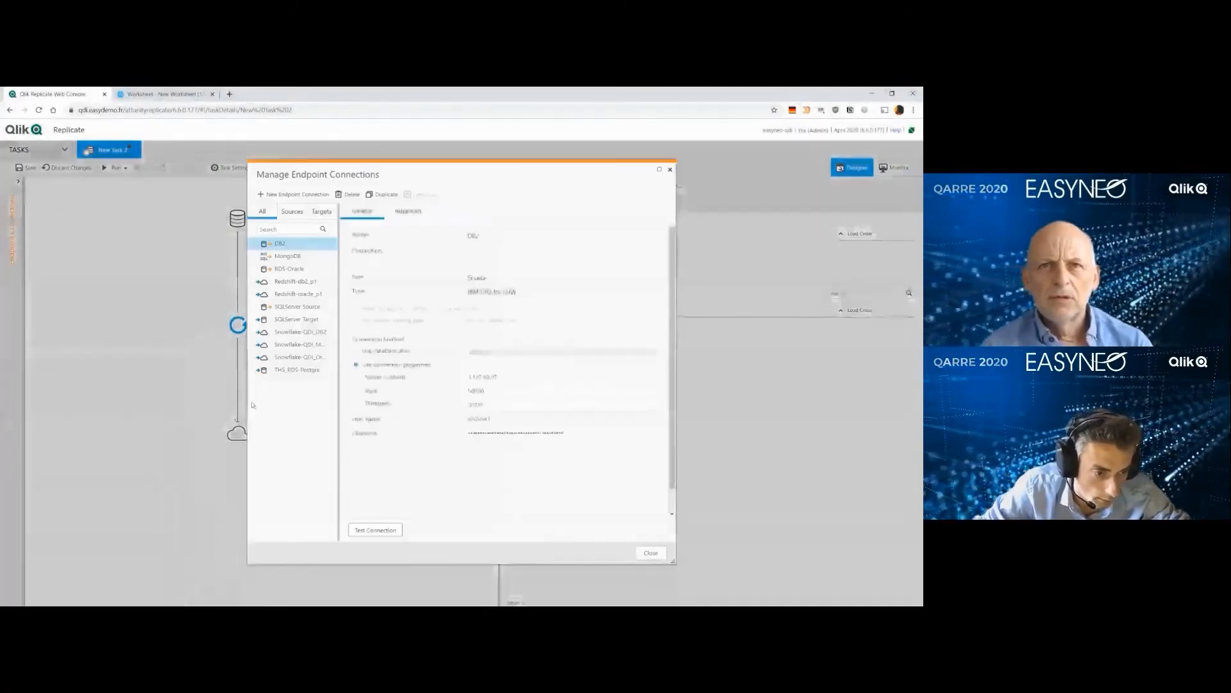
{"action": "left_click", "coordinate": [302, 333]}
{"action": "left_click", "coordinate": [375, 530]}
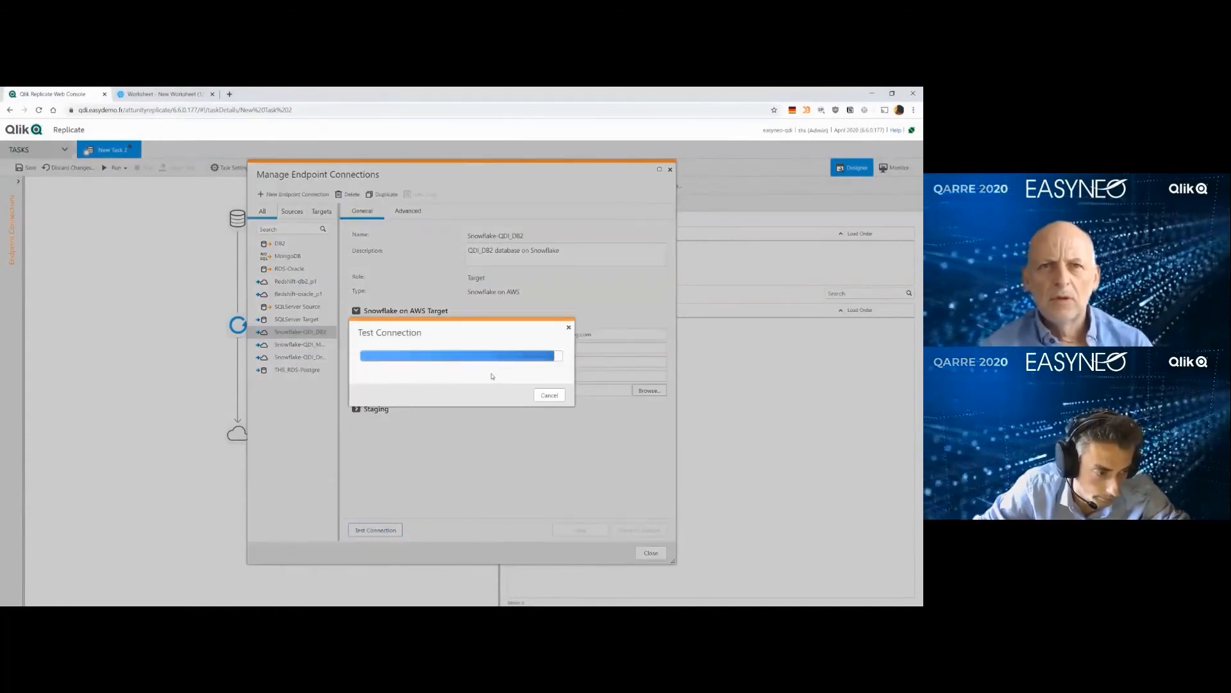
{"action": "left_click", "coordinate": [651, 553]}
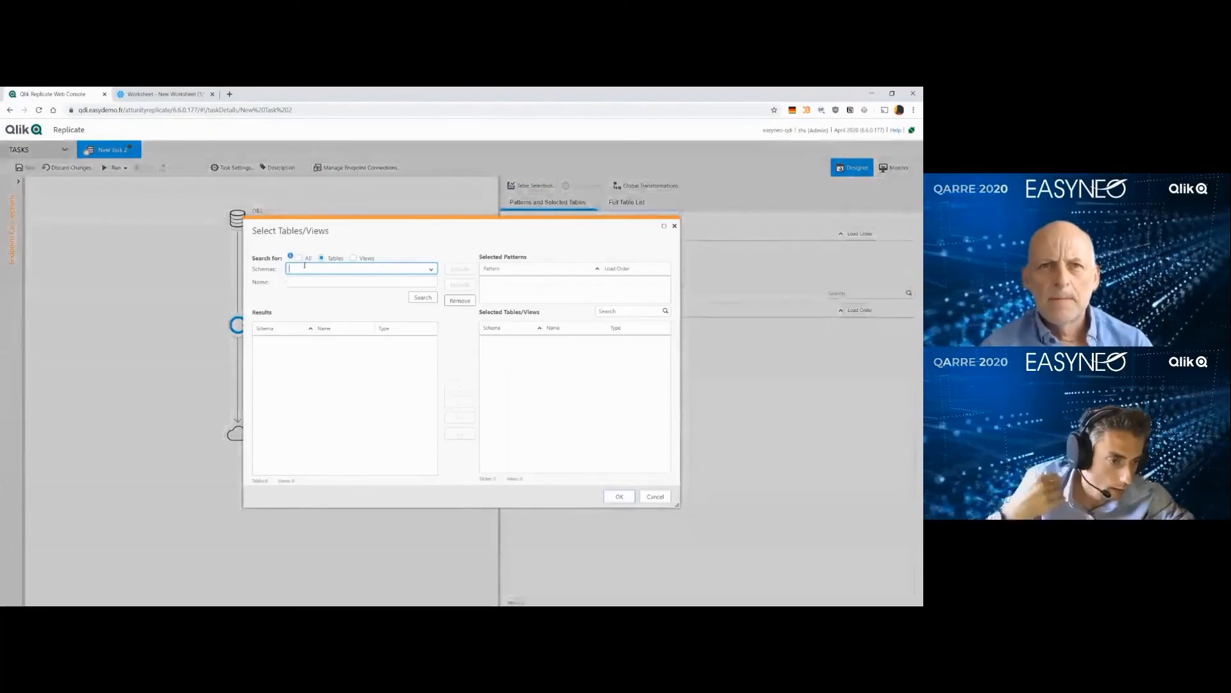
Step: Search the DB2 source for tables in the GOSALES schema and add all of them to the task
{"action": "left_click", "coordinate": [434, 273]}
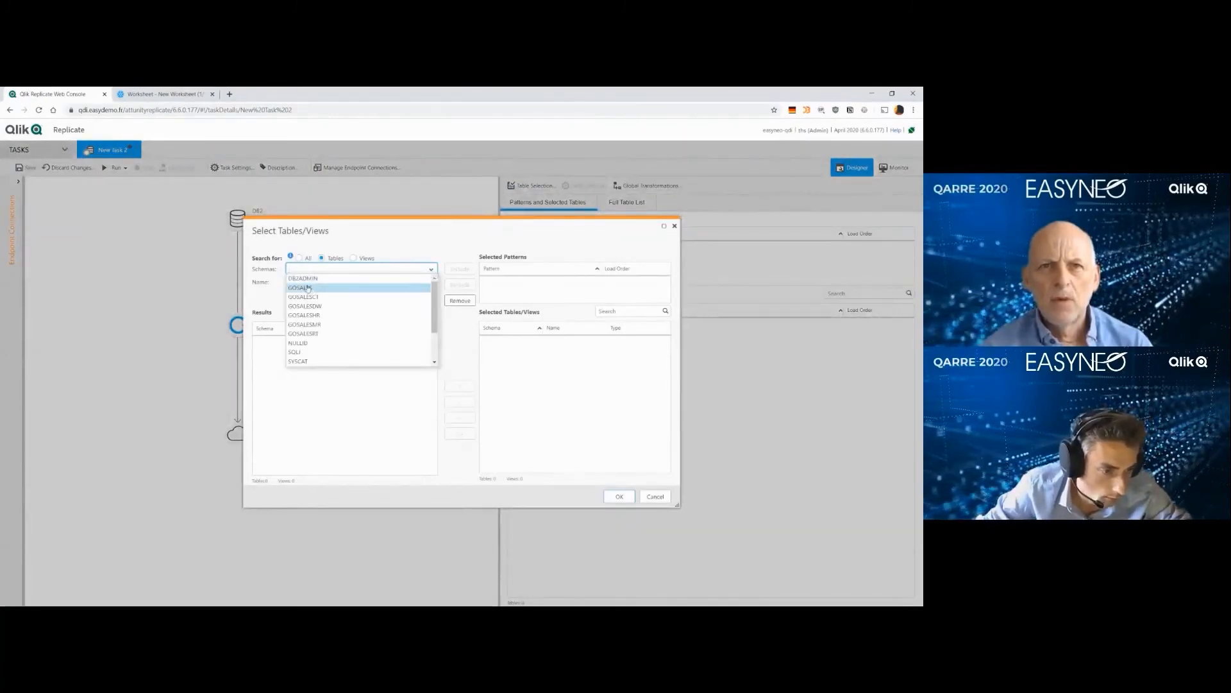
{"action": "left_click", "coordinate": [346, 281]}
{"action": "left_click", "coordinate": [424, 297]}
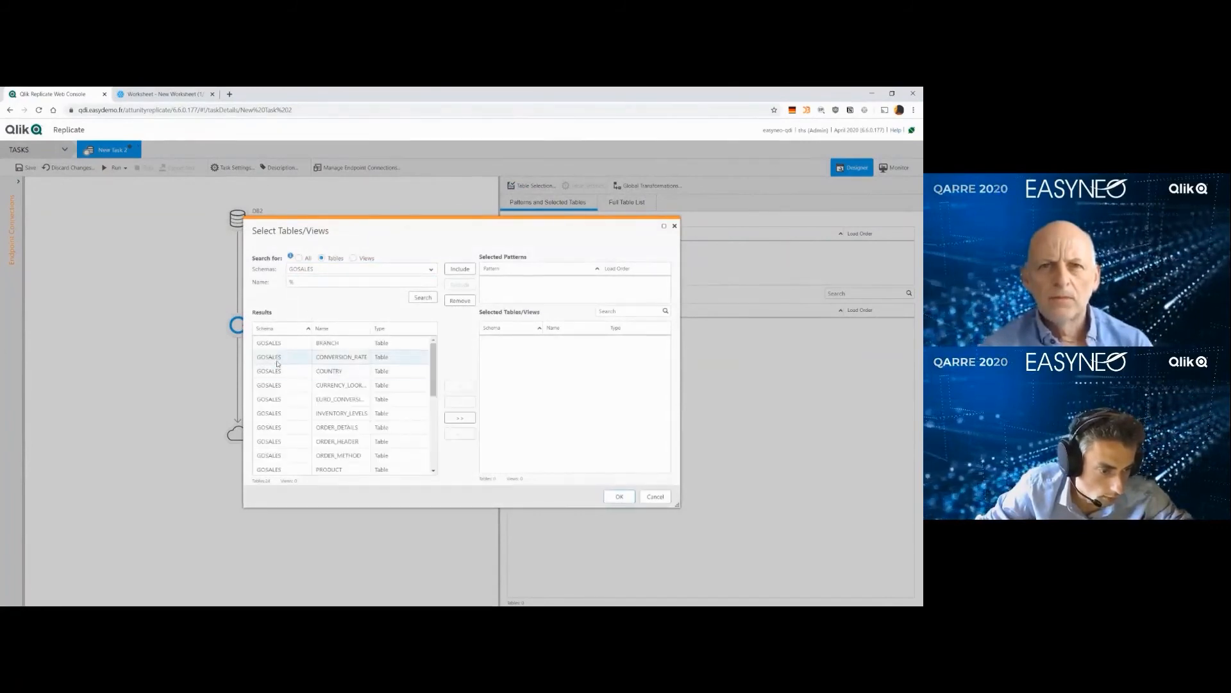
{"action": "left_click", "coordinate": [461, 418]}
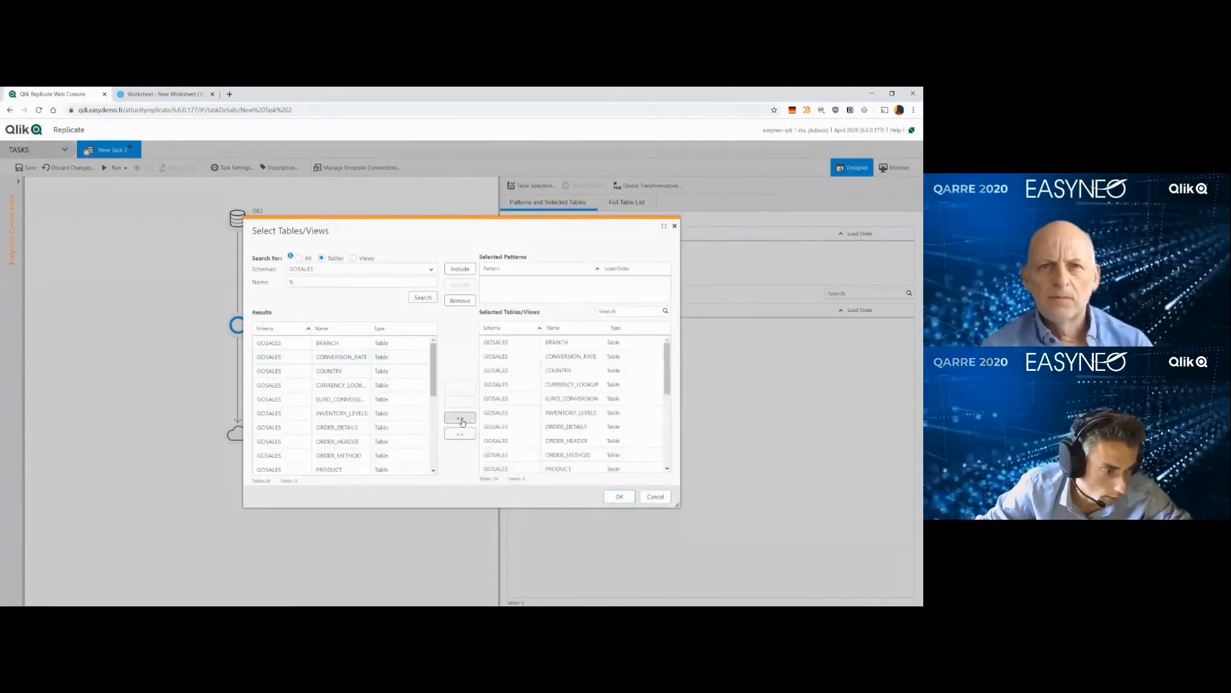
{"action": "left_click", "coordinate": [619, 496]}
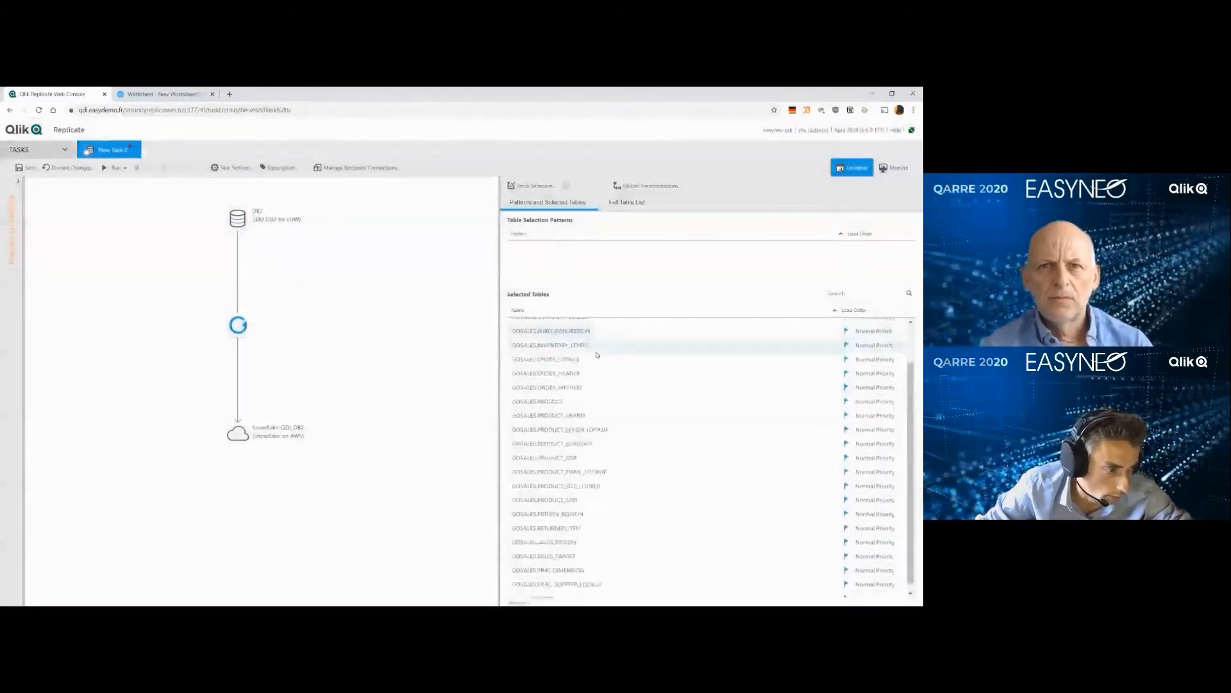
Step: Save and run New Task 2, and list the tables whose full load has completed
{"action": "left_click", "coordinate": [30, 170]}
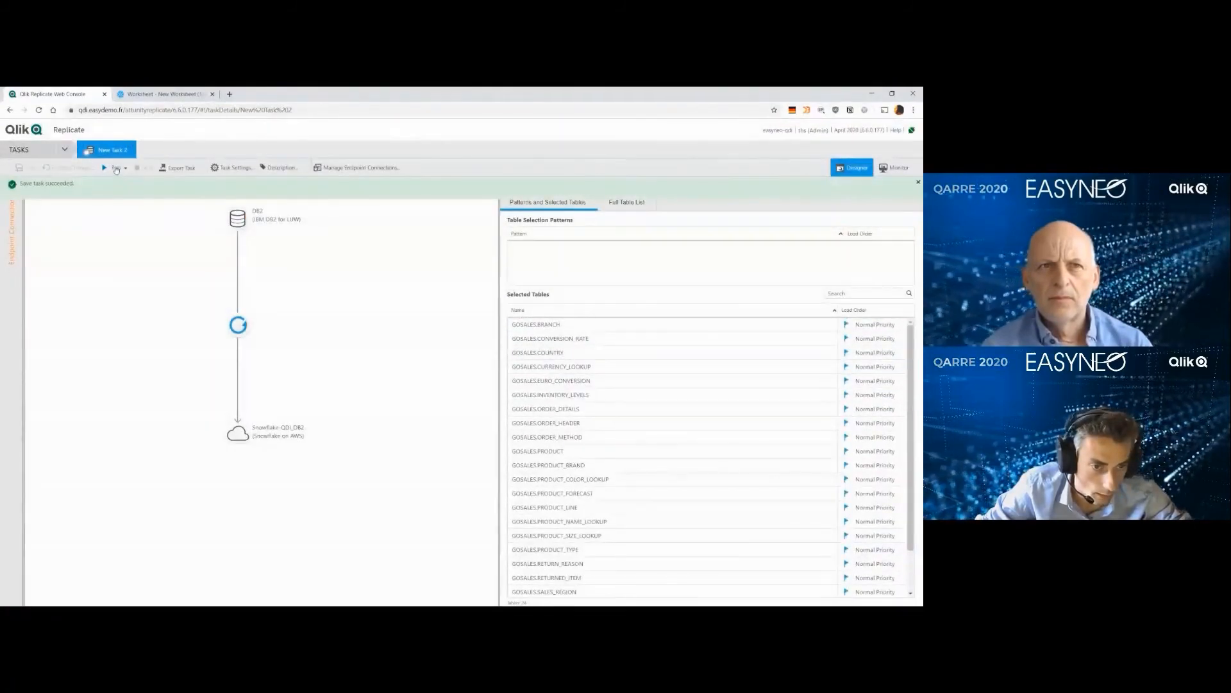
{"action": "left_click", "coordinate": [110, 170]}
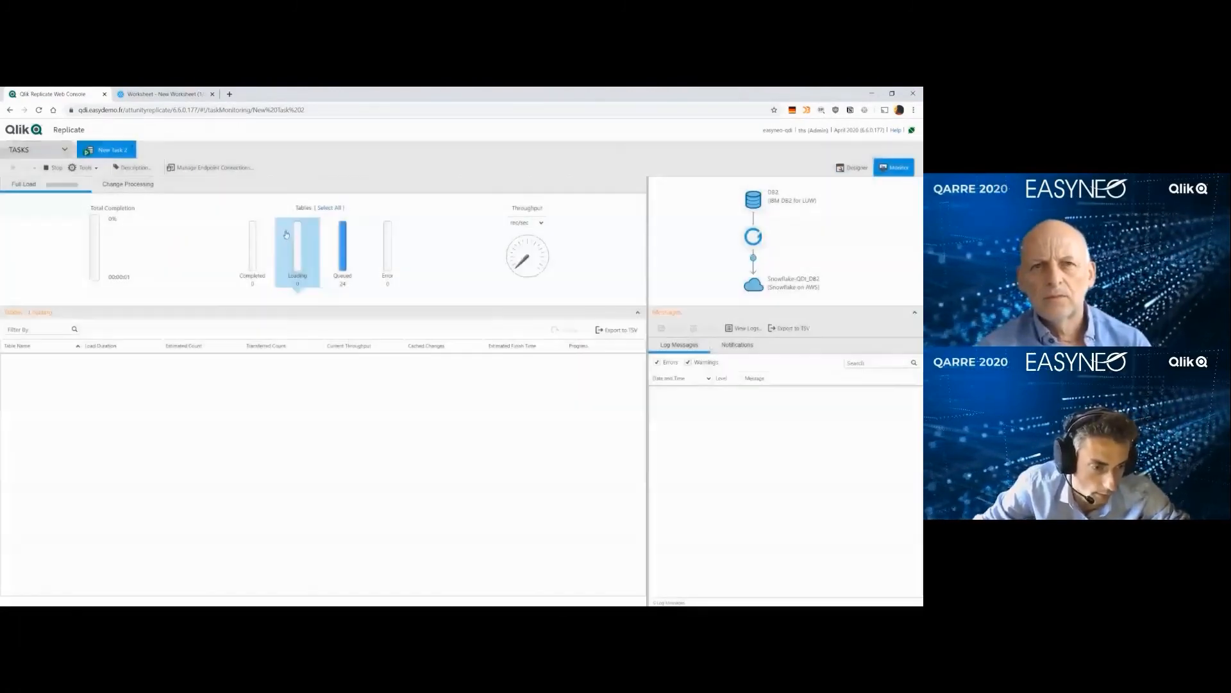
{"action": "left_click", "coordinate": [254, 255]}
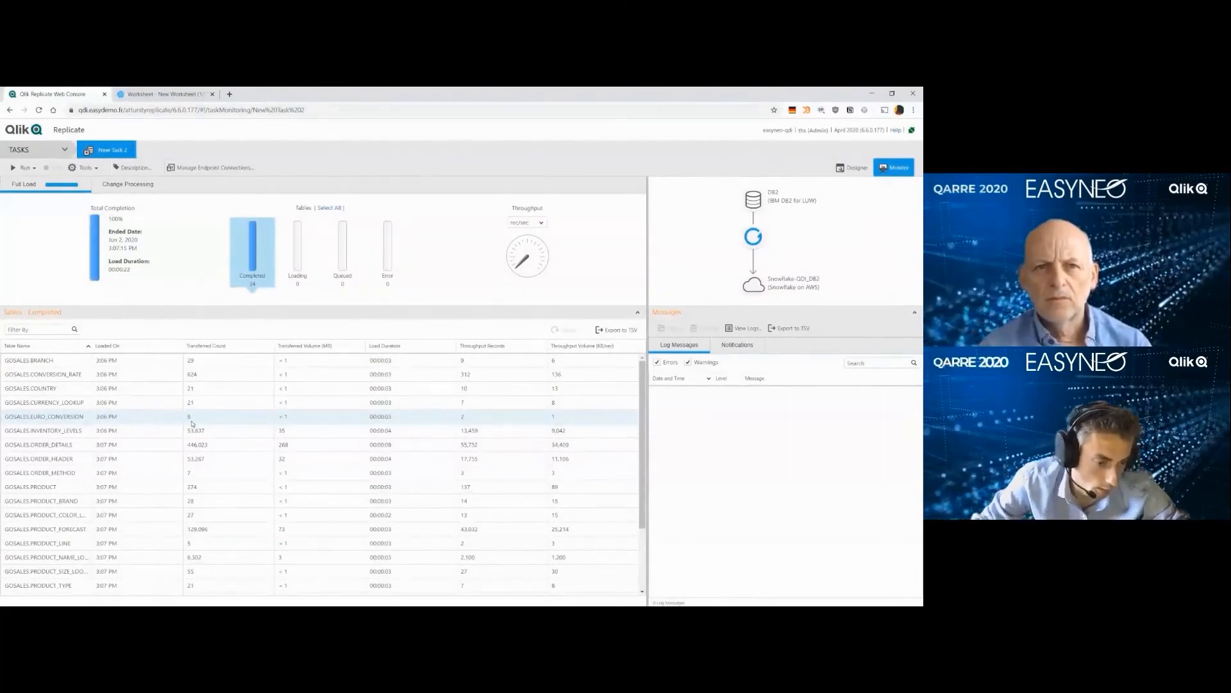
Step: Close New Task 2 and review the server's notification rules and endpoint server settings
{"action": "left_click", "coordinate": [134, 149]}
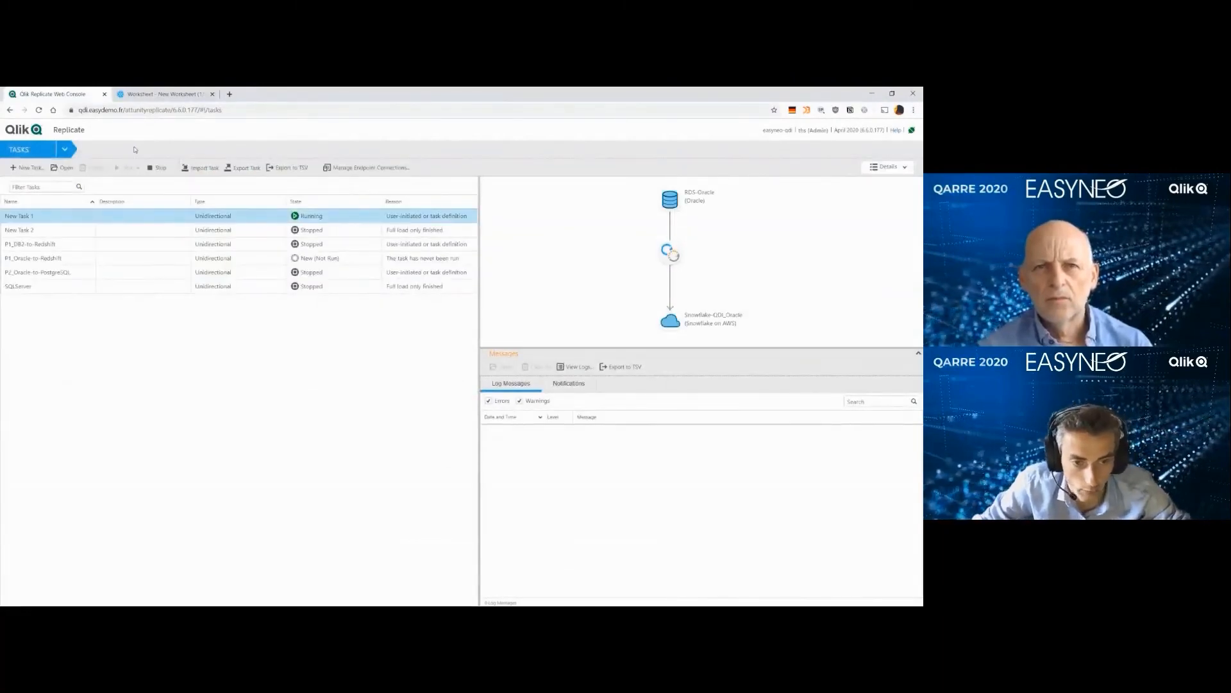
{"action": "left_click", "coordinate": [65, 151]}
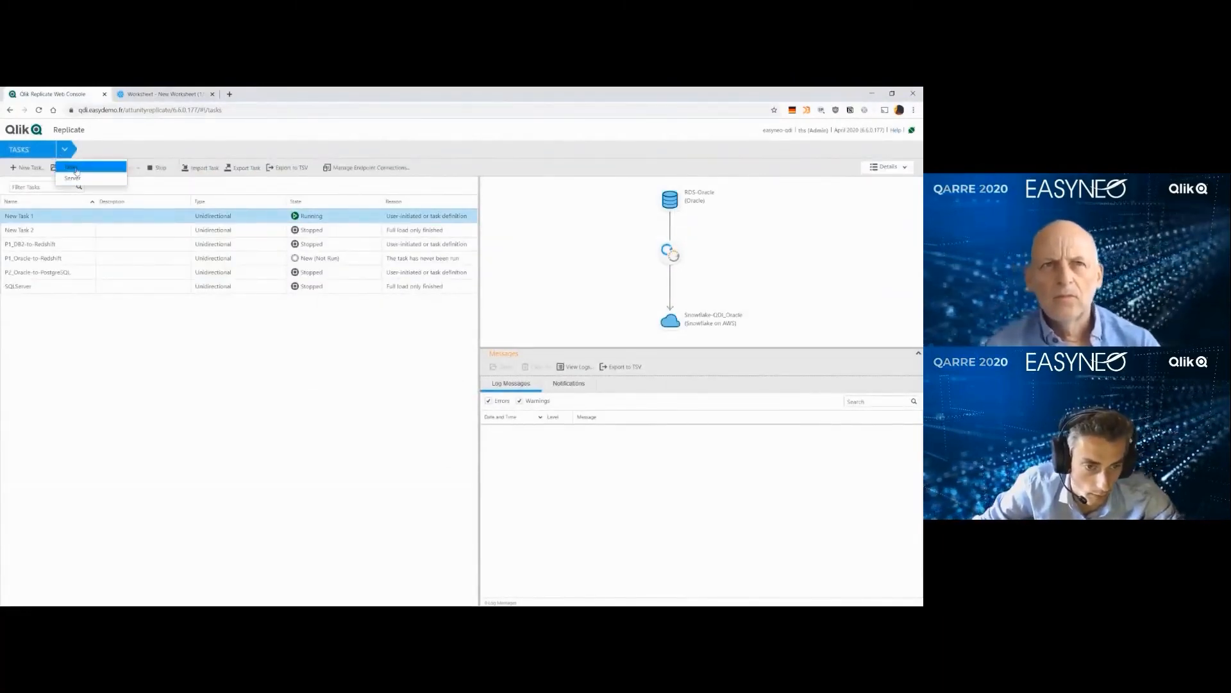
{"action": "left_click", "coordinate": [73, 178]}
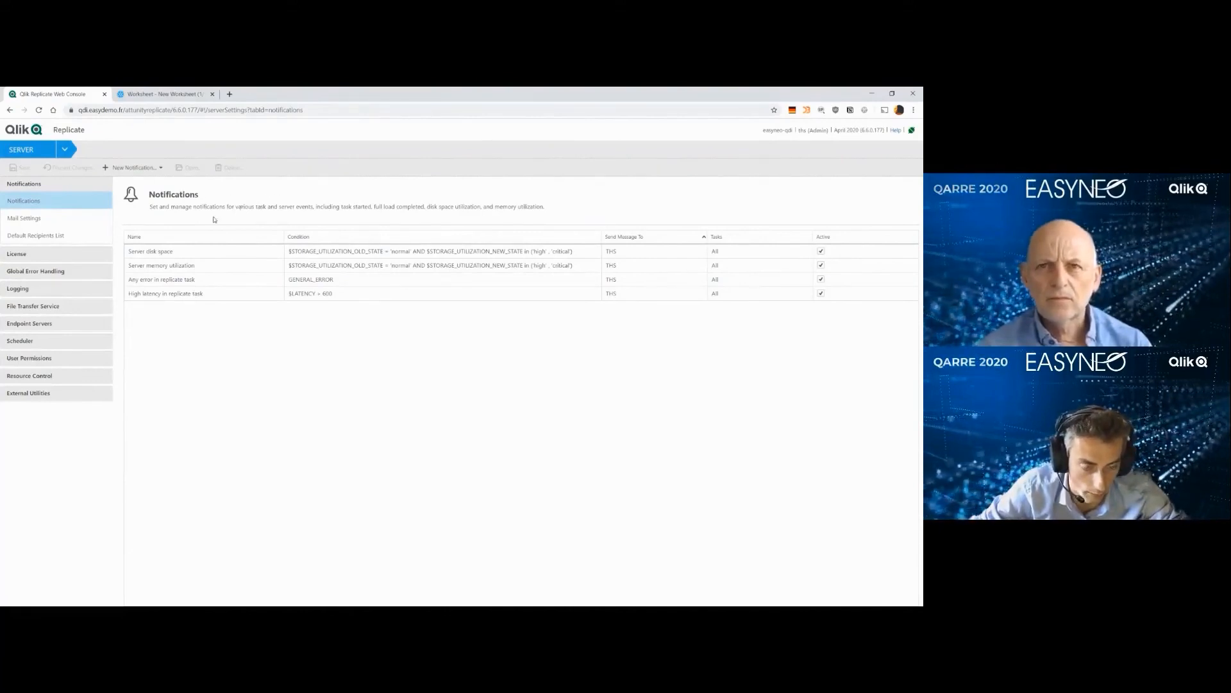
{"action": "left_click", "coordinate": [61, 323]}
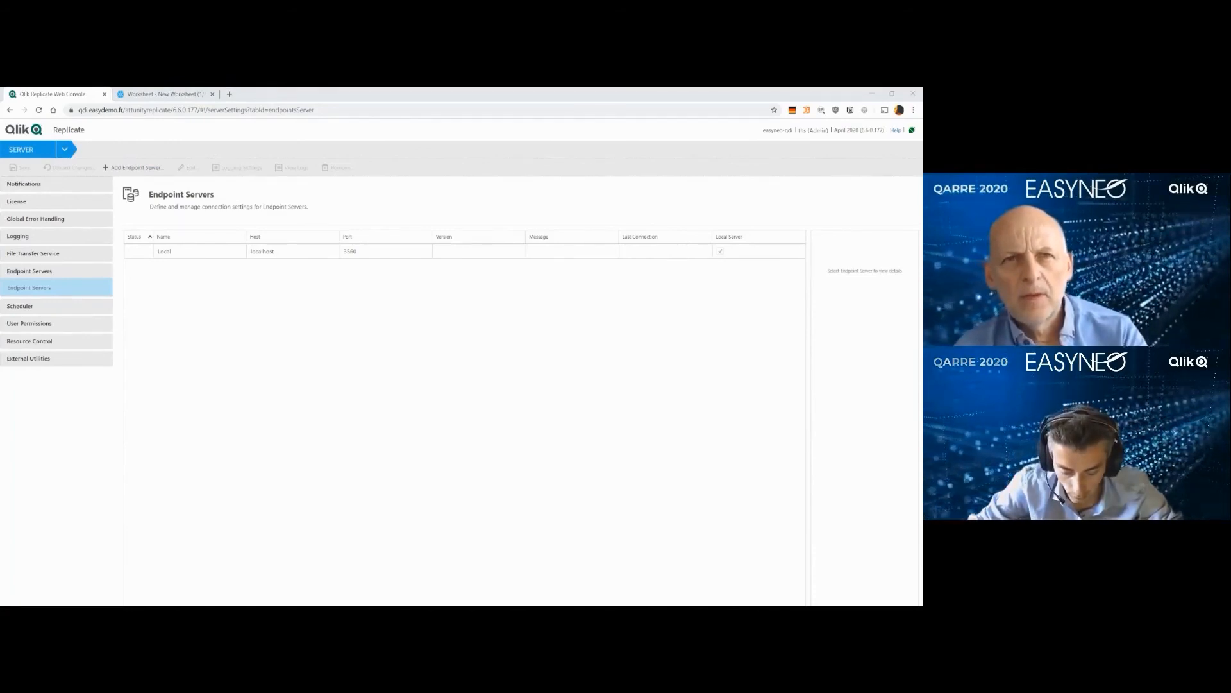
{"action": "key", "text": "alt+Tab"}
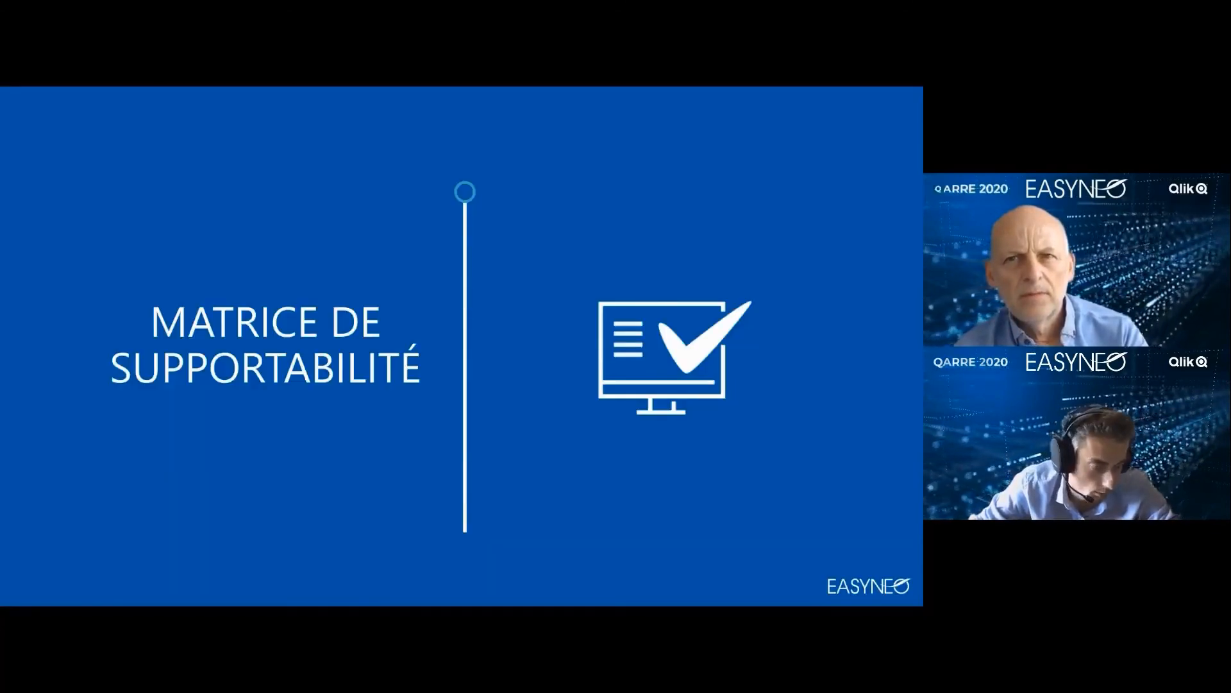
{"action": "key", "text": "Right"}
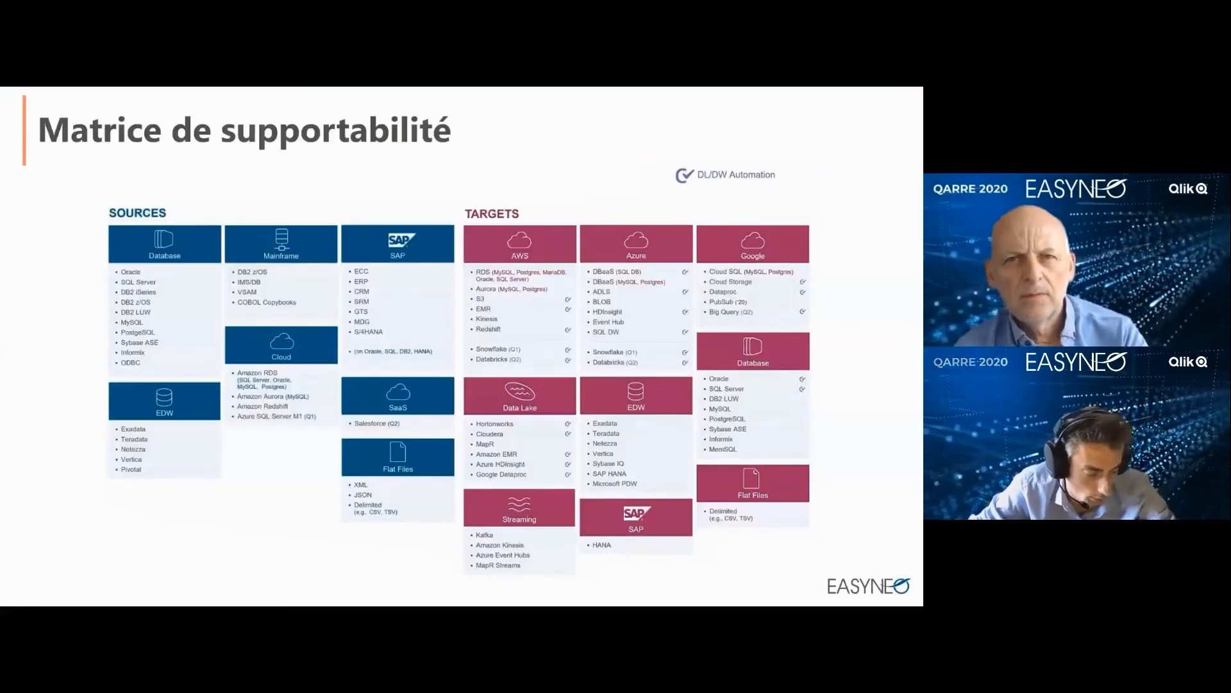